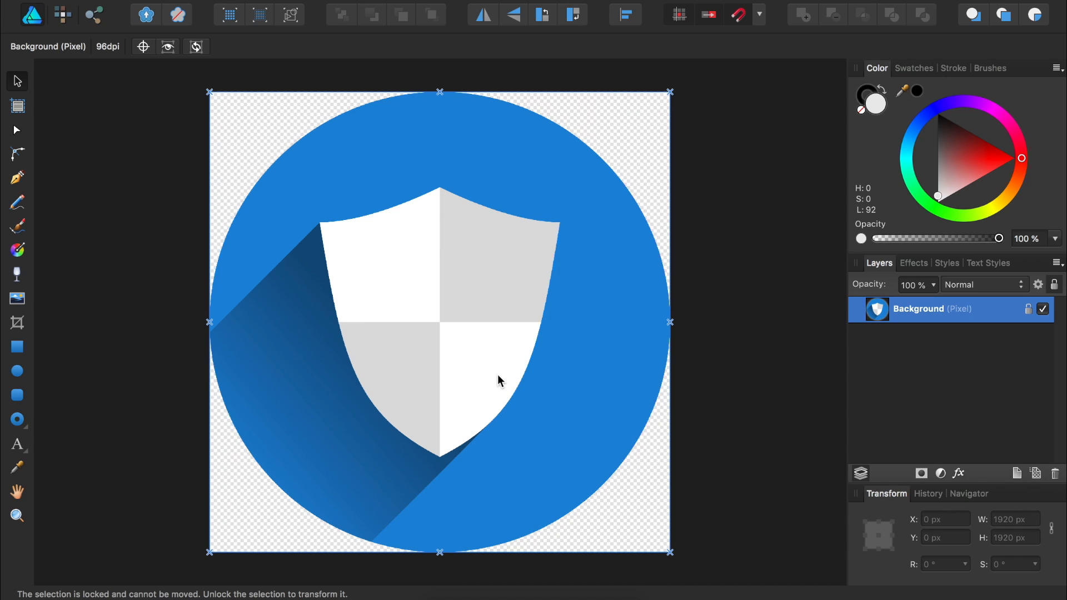
# Show the rulers, place a vertical guide through the shield's centre line, and hide the rulers again.
pyautogui.press('super+r')
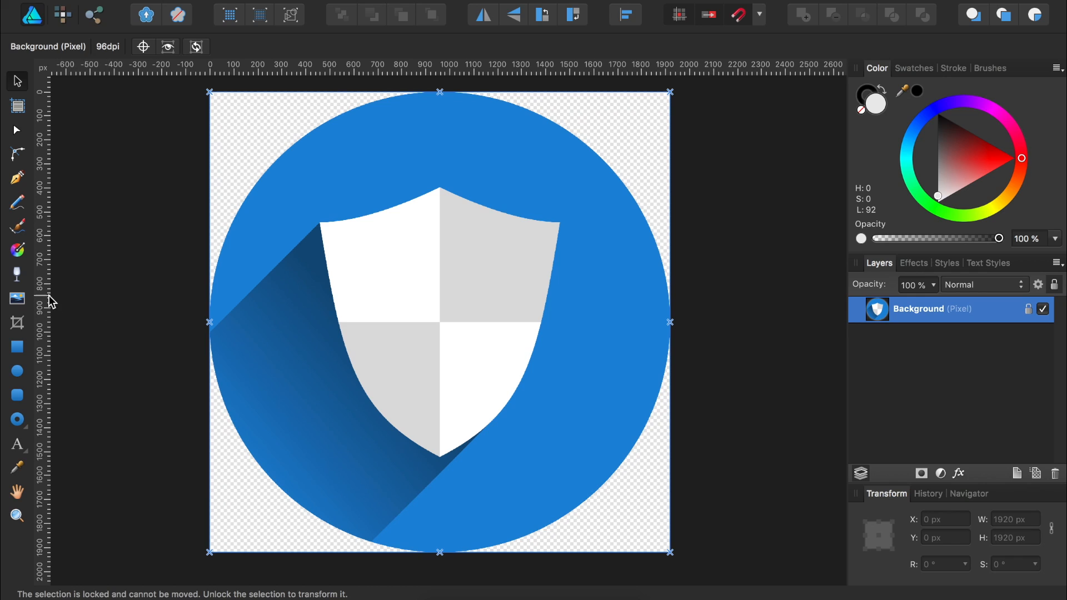
pyautogui.moveTo(45, 293); pyautogui.dragTo(438, 279)
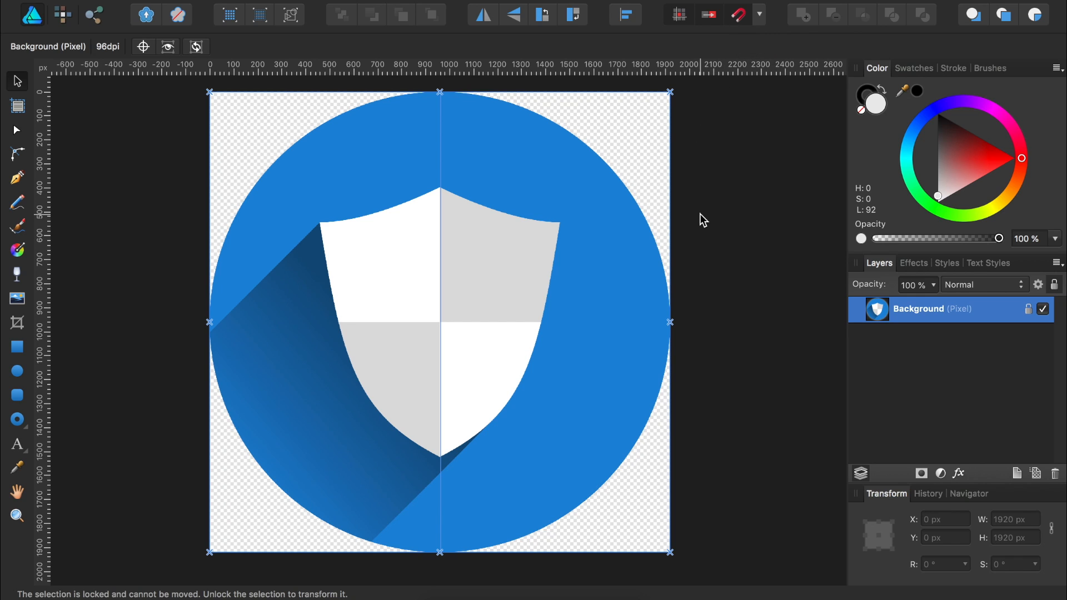
pyautogui.press('super+r')
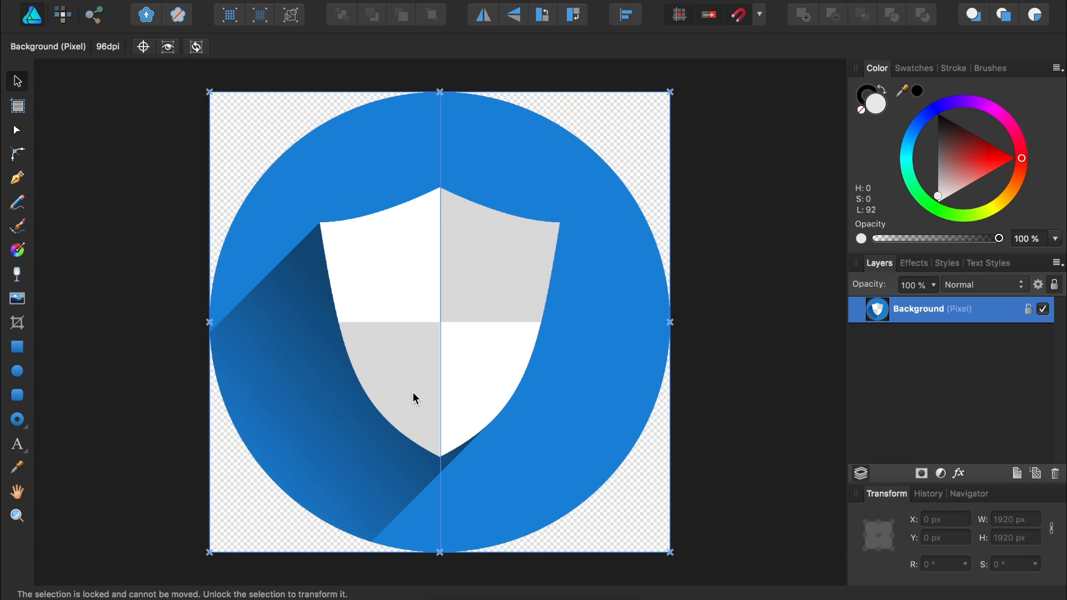
# Activate the Pen tool and set its stroke width to 10 pt.
pyautogui.press('p')
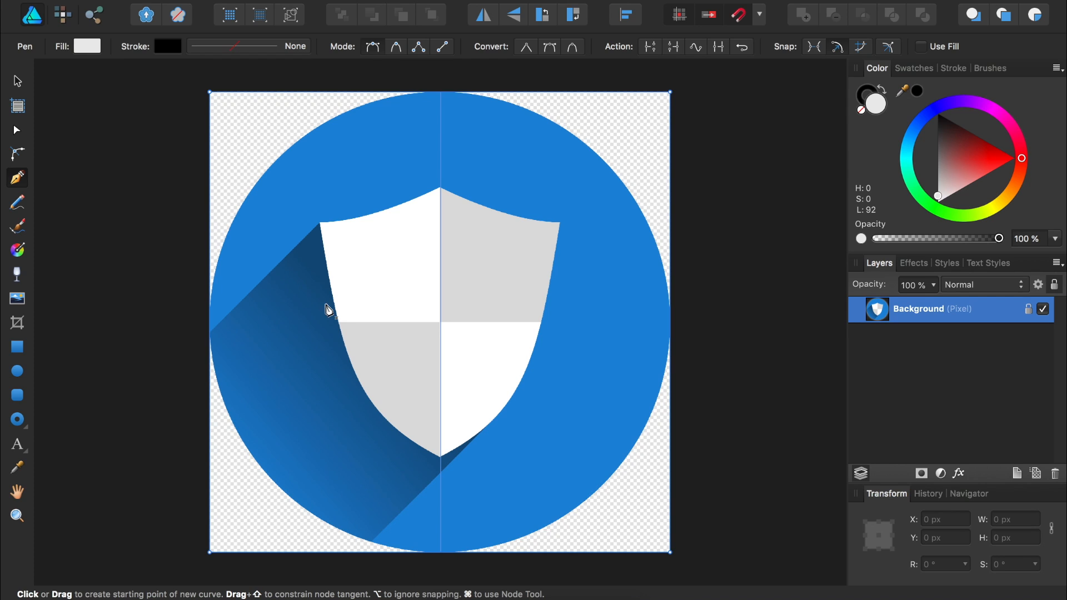
pyautogui.click(236, 45)
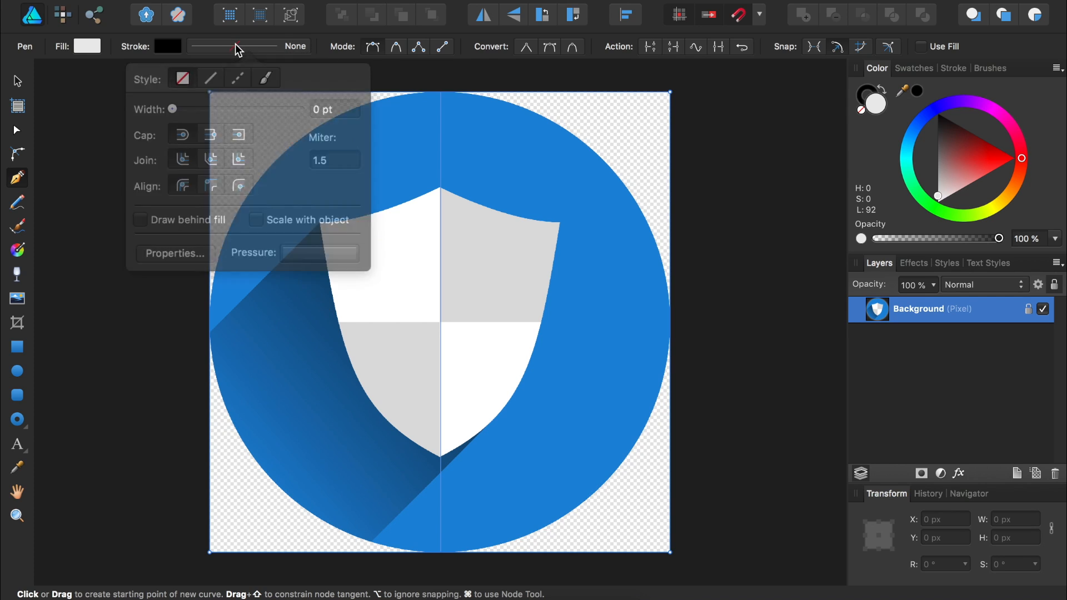
pyautogui.click(324, 102)
pyautogui.write('10')
pyautogui.press('Return')
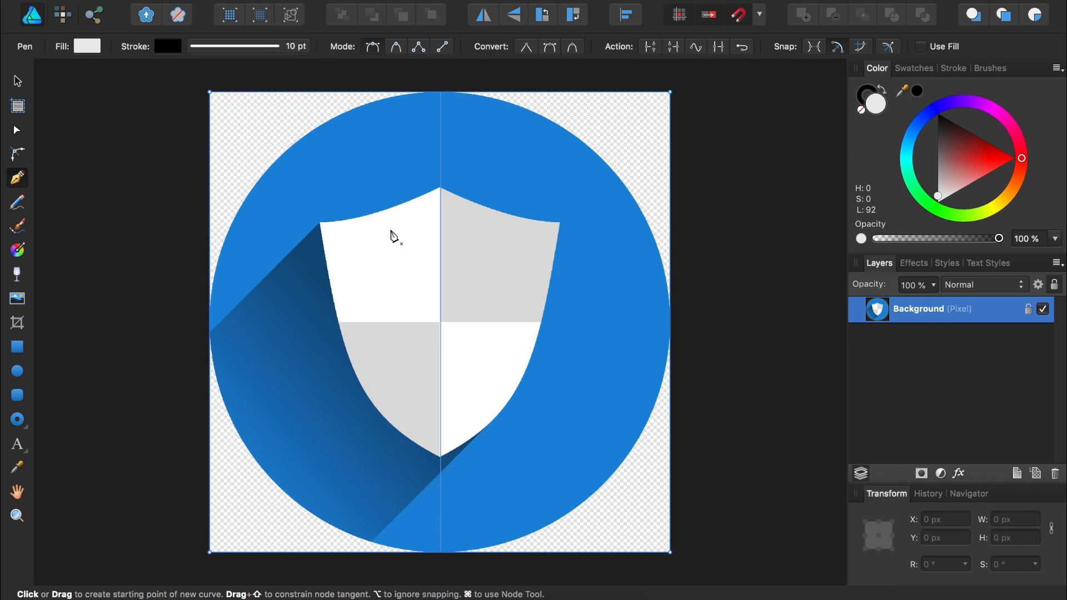
# Trace the shield's upper-left edge as a curve from the top tip on the guide to the left corner, ending in a sharp node.
pyautogui.scroll(1, 393, 236)
pyautogui.scroll(2, 392, 236)
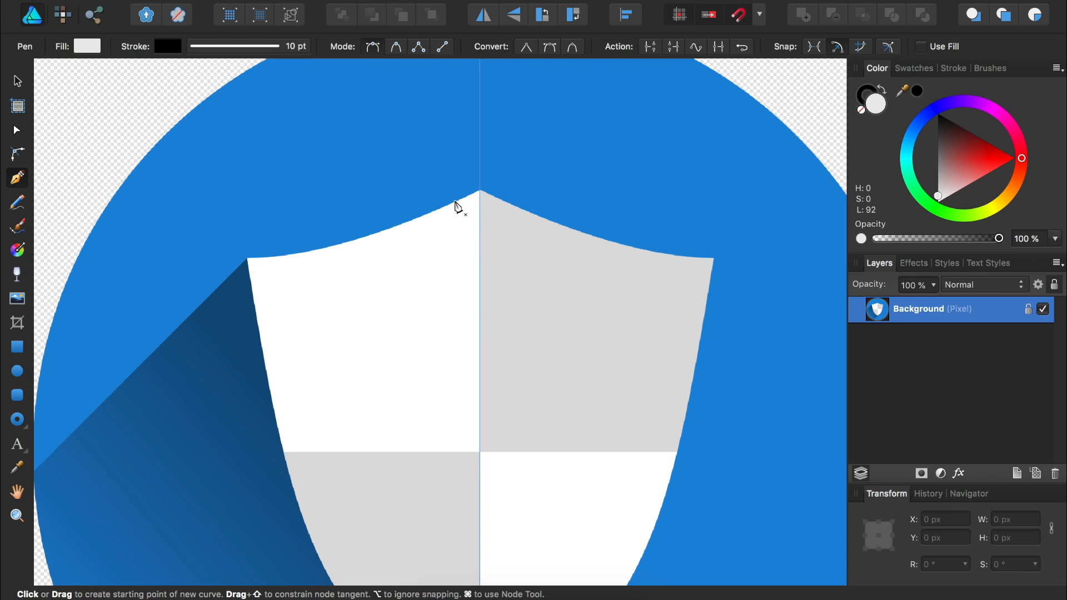
pyautogui.click(475, 195)
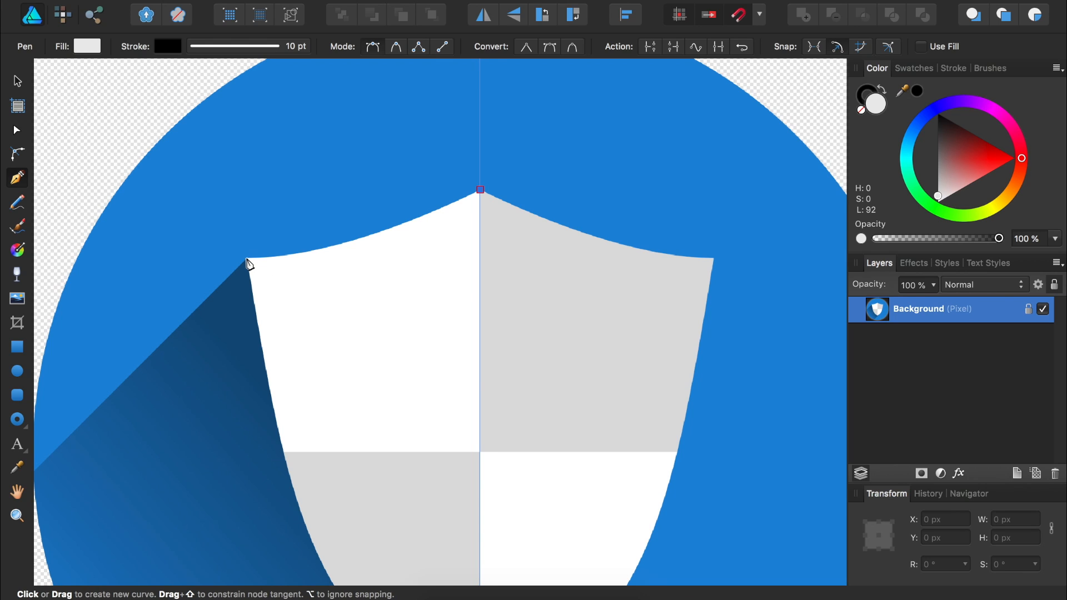
pyautogui.moveTo(248, 259); pyautogui.dragTo(139, 264)
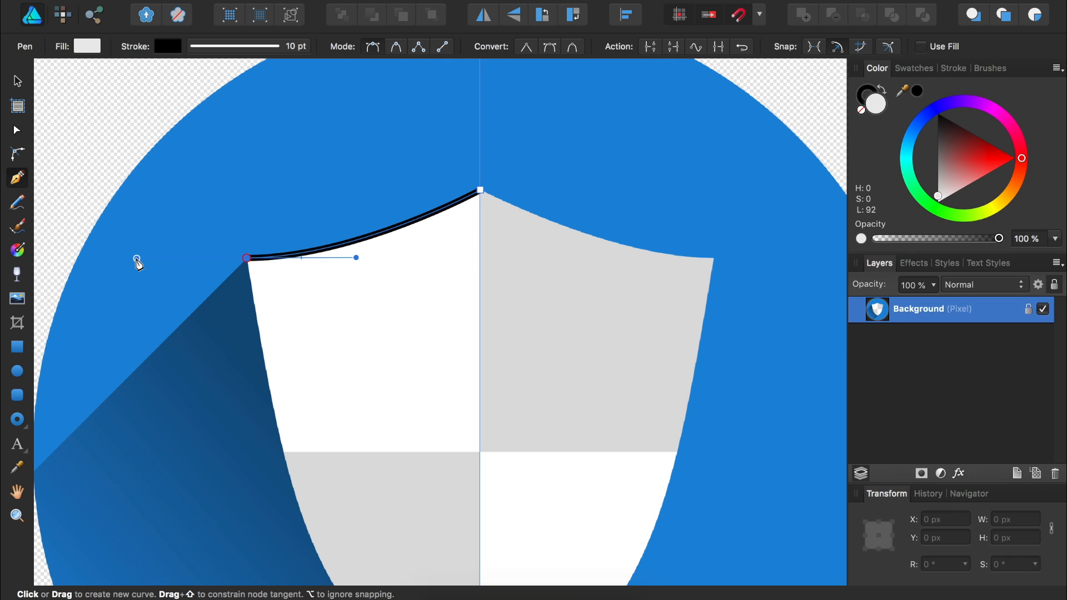
pyautogui.moveTo(138, 263); pyautogui.dragTo(136, 262)
pyautogui.press('Escape')
# Continue the curve along the shield's left side to the bottom tip on the guide and adjust its handles to match the edge.
pyautogui.scroll(-5, 391, 448)
pyautogui.hscroll(2, 392, 448)
pyautogui.scroll(-3, 392, 448)
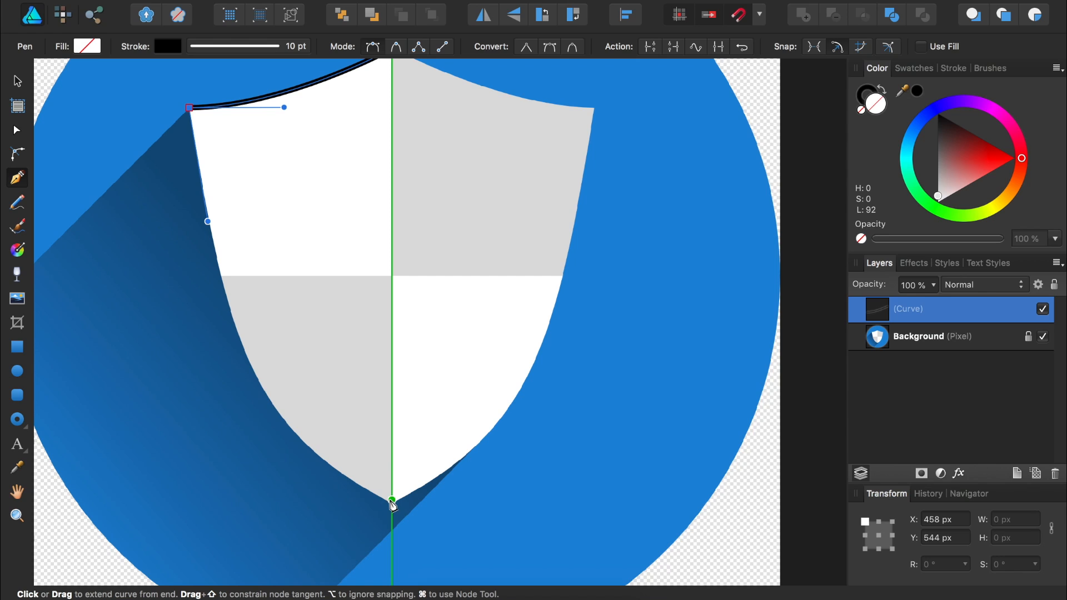
pyautogui.moveTo(392, 500); pyautogui.dragTo(543, 538)
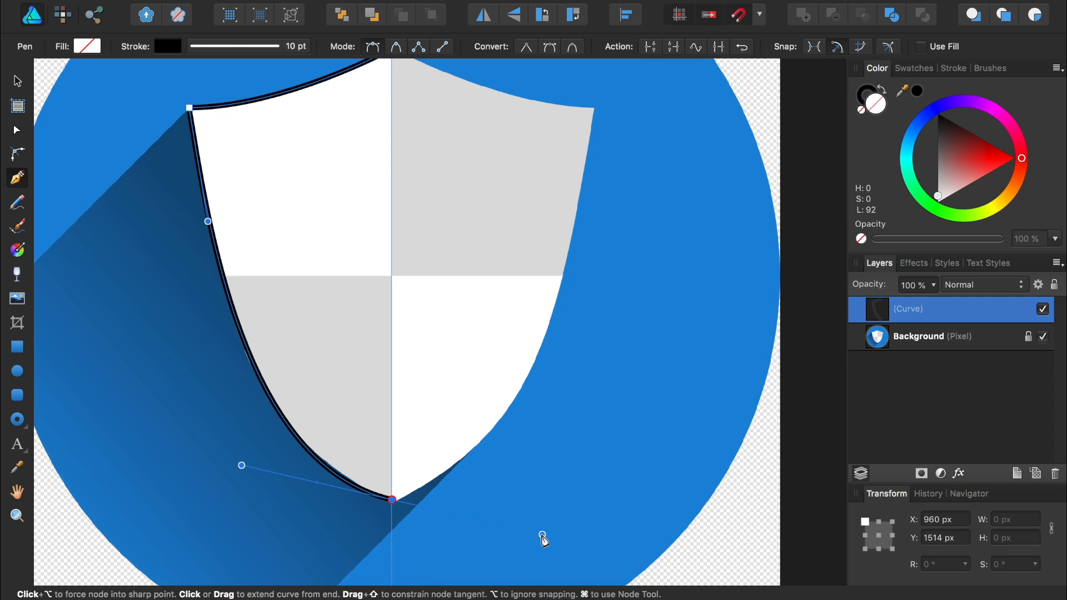
pyautogui.moveTo(242, 465)
pyautogui.mouseDown()
pyautogui.moveTo(243, 456)
pyautogui.moveTo(240, 464)
pyautogui.mouseUp()
pyautogui.moveTo(208, 223); pyautogui.dragTo(211, 230)
pyautogui.moveTo(240, 464); pyautogui.dragTo(240, 462)
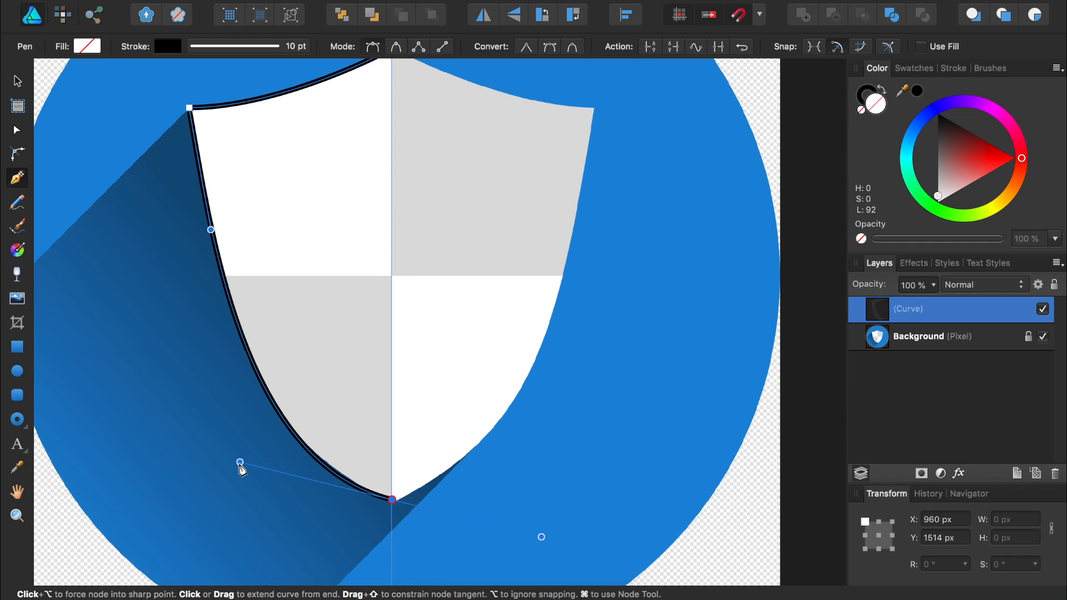
# Duplicate the half-shield curve, flip the copy horizontally, and align it against the guide to form the shield's right half.
pyautogui.press('v')
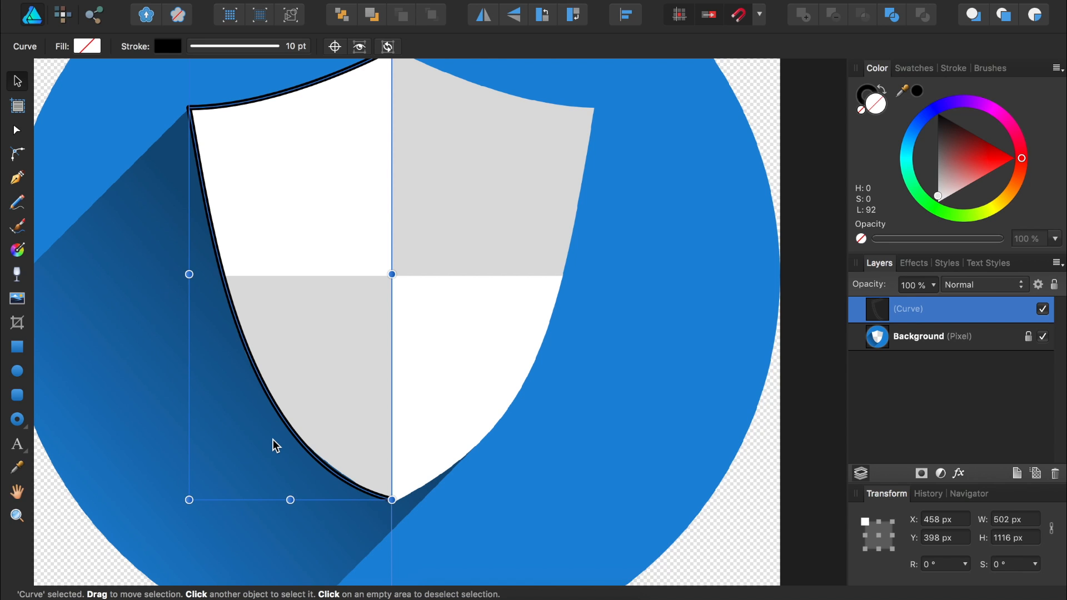
pyautogui.press('super+j')
pyautogui.scroll(3, 274, 445)
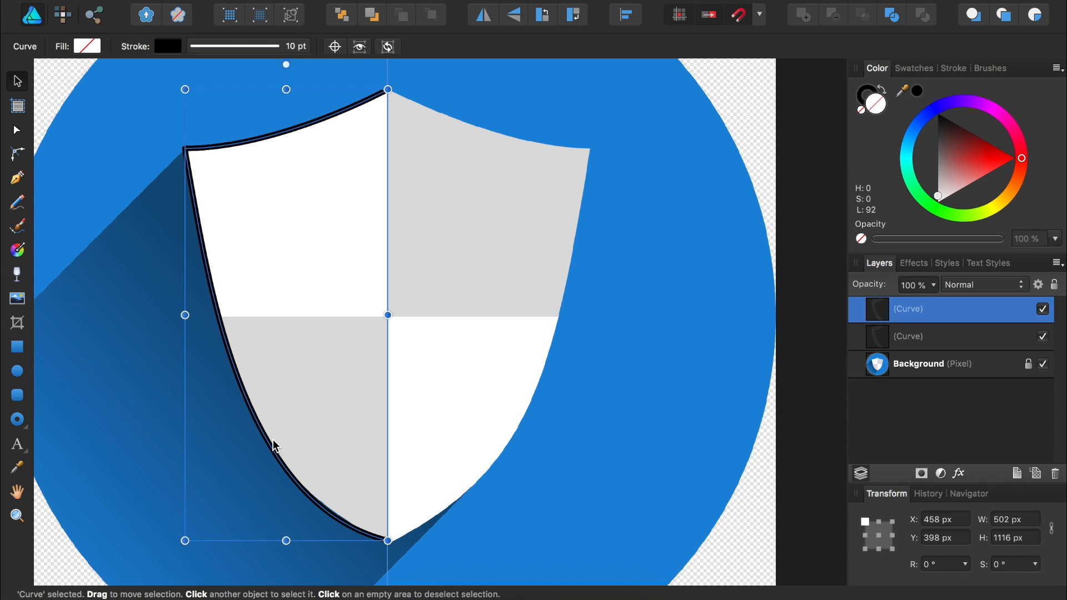
pyautogui.click(483, 15)
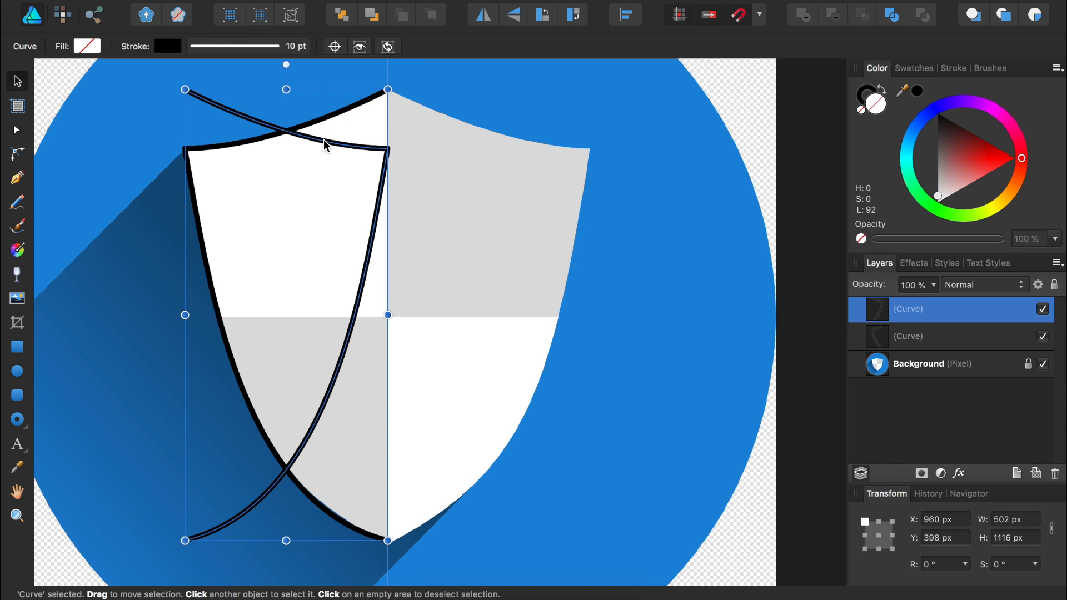
pyautogui.moveTo(327, 140); pyautogui.dragTo(524, 143)
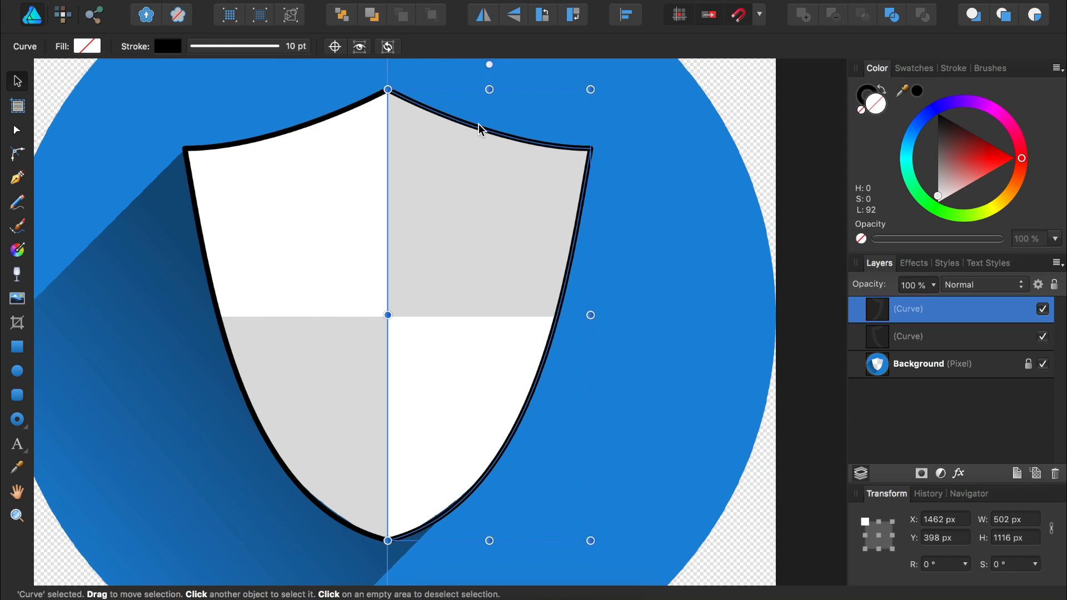
# Select both half-shield curves and join them into one curve at the top tip nodes.
pyautogui.click(659, 191)
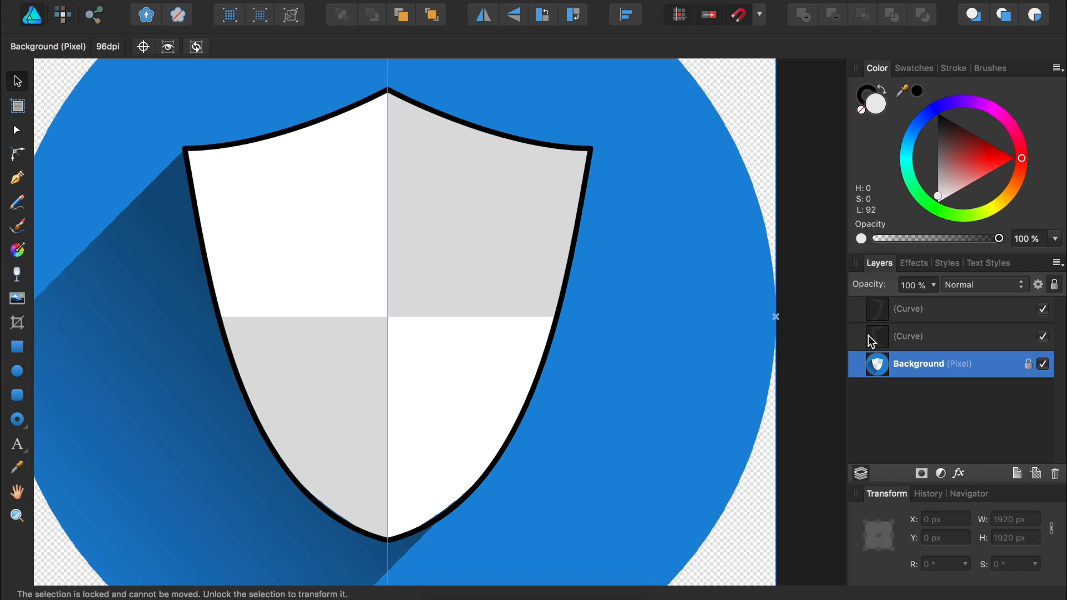
pyautogui.click(908, 307)
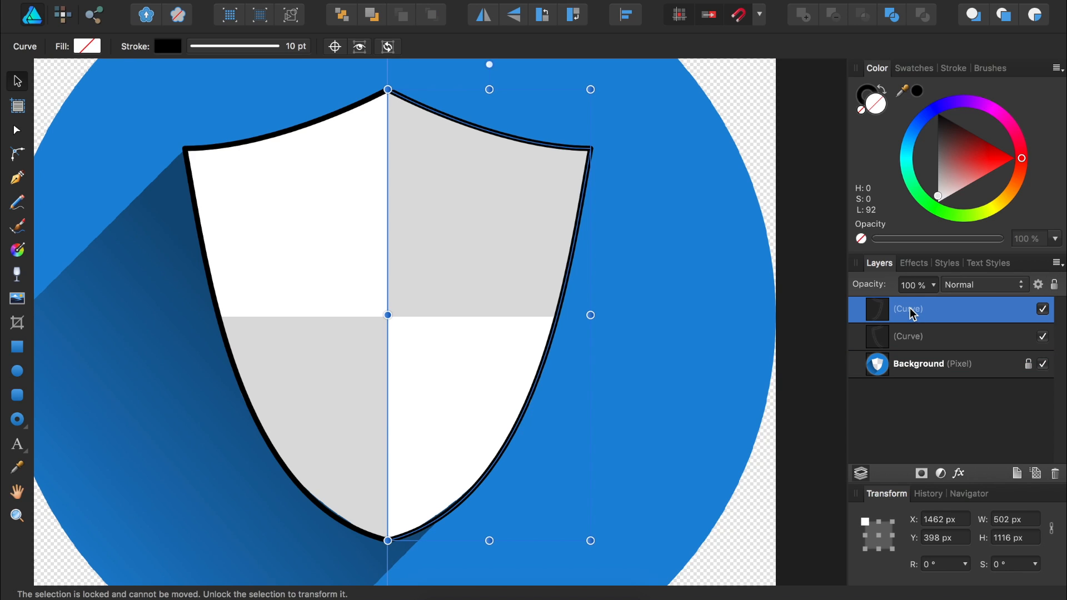
pyautogui.keyDown('shift'); pyautogui.click(920, 337); pyautogui.keyUp('shift')
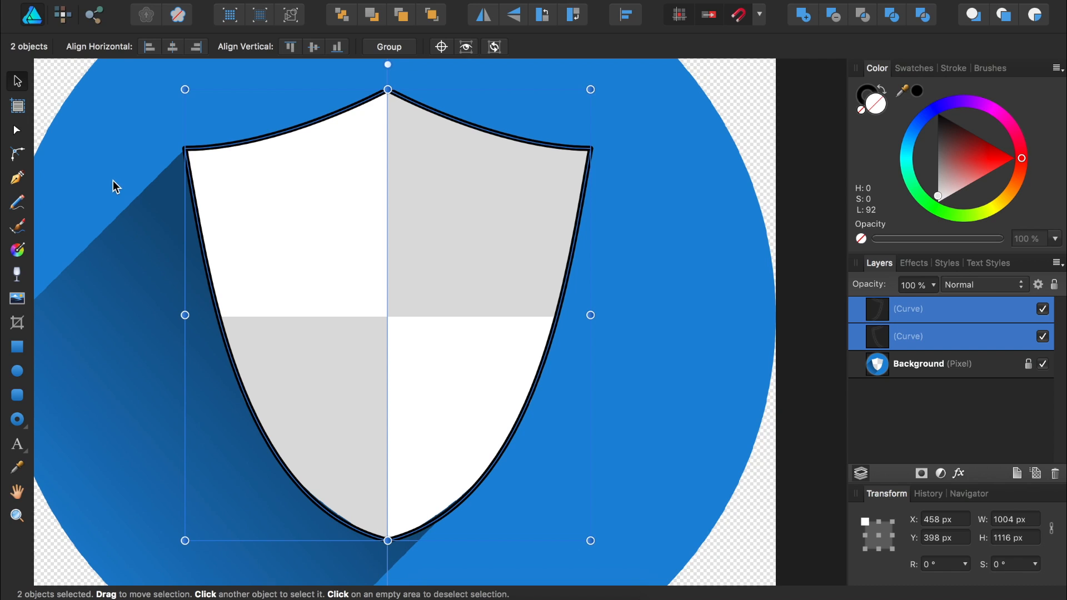
pyautogui.click(17, 130)
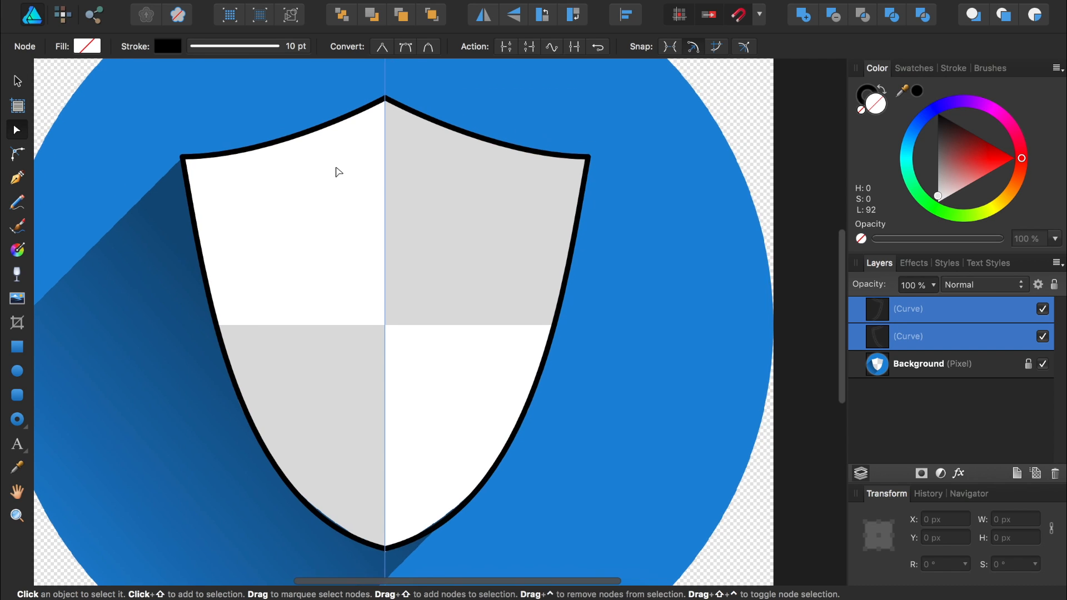
pyautogui.scroll(2, 340, 166)
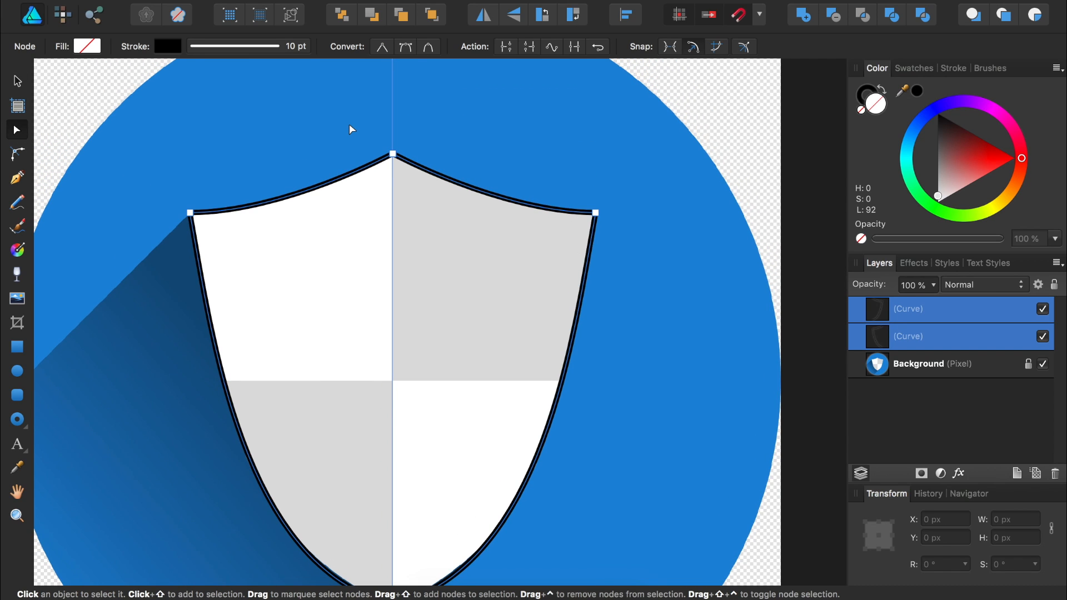
pyautogui.moveTo(350, 127); pyautogui.dragTo(453, 202)
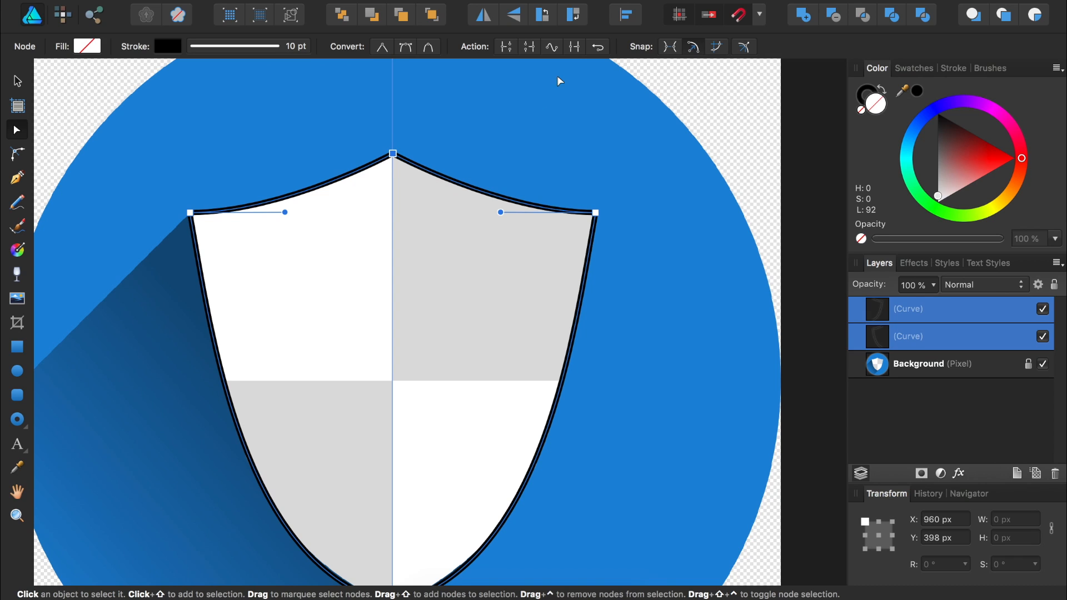
pyautogui.click(577, 47)
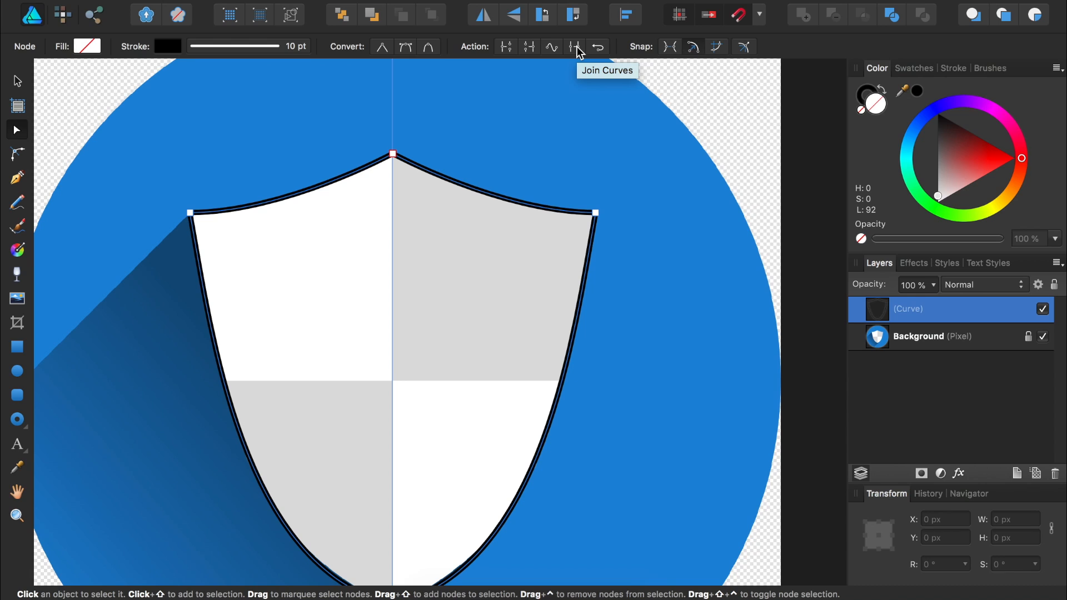
pyautogui.click(1041, 310)
pyautogui.click(1042, 311)
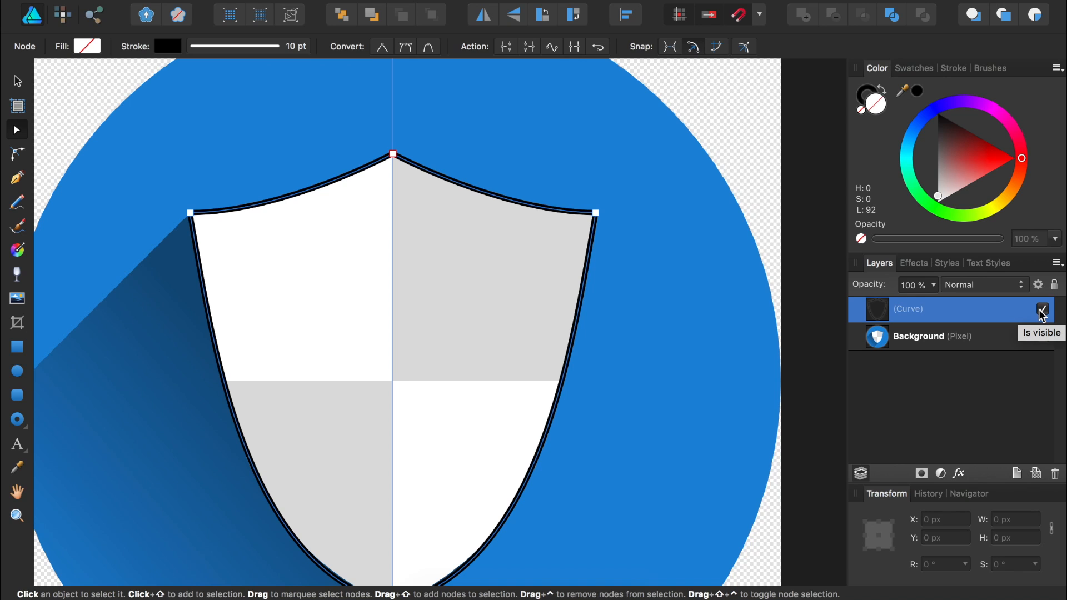
# Delete the Background pixel layer and hide the guide.
pyautogui.click(928, 338)
pyautogui.press('BackSpace')
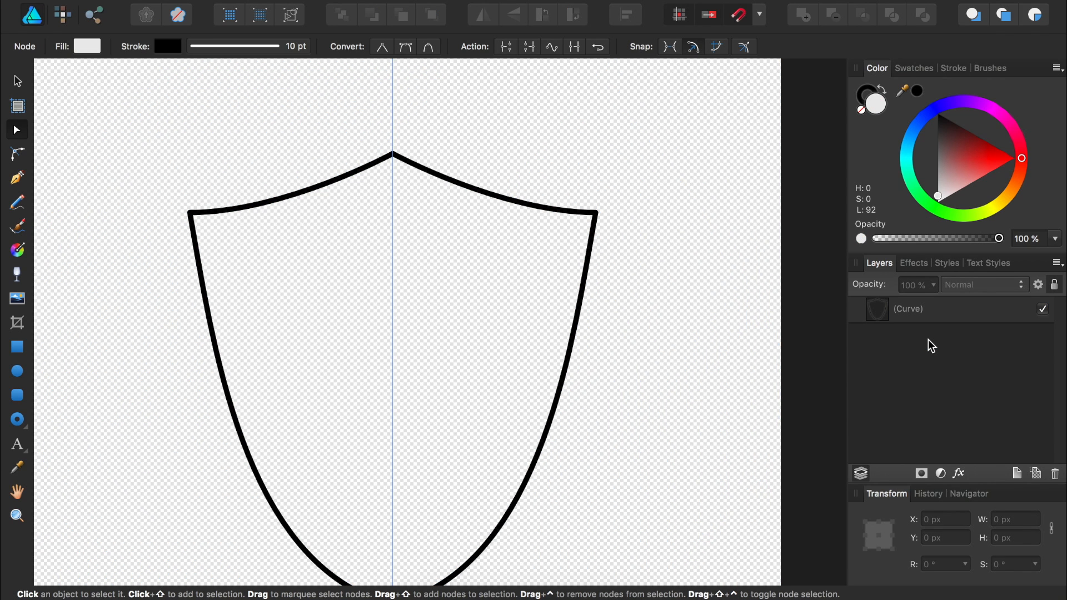
pyautogui.press('super+0')
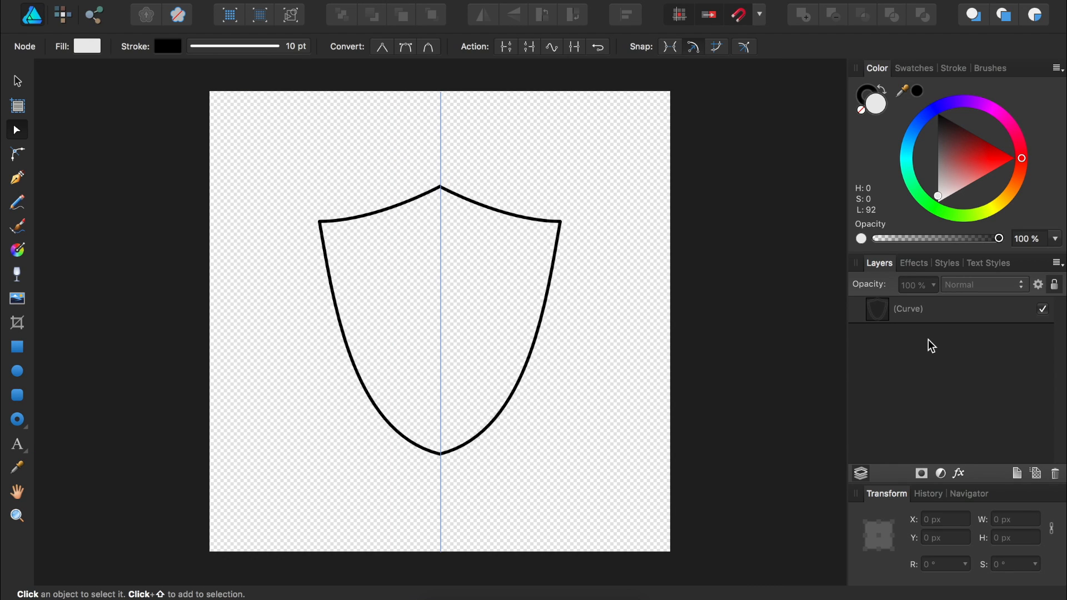
pyautogui.press('super+semicolon')
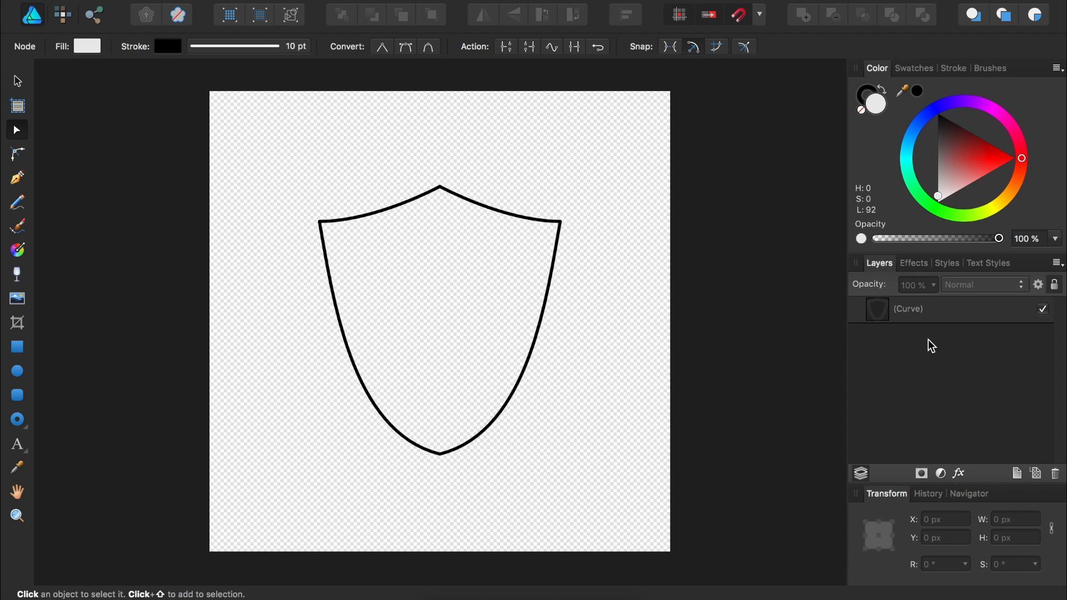
# Fill the shield with red (H 0, S 49, L 55) and apply a linear gradient from its lower-left edge to a darker upper-right corner.
pyautogui.click(922, 309)
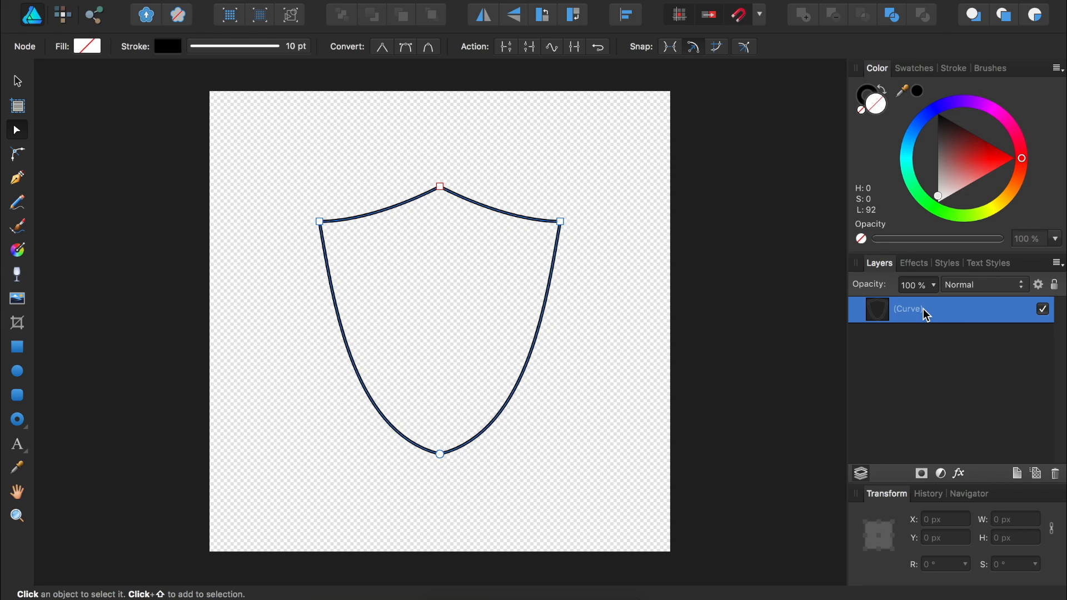
pyautogui.moveTo(961, 153); pyautogui.dragTo(971, 163)
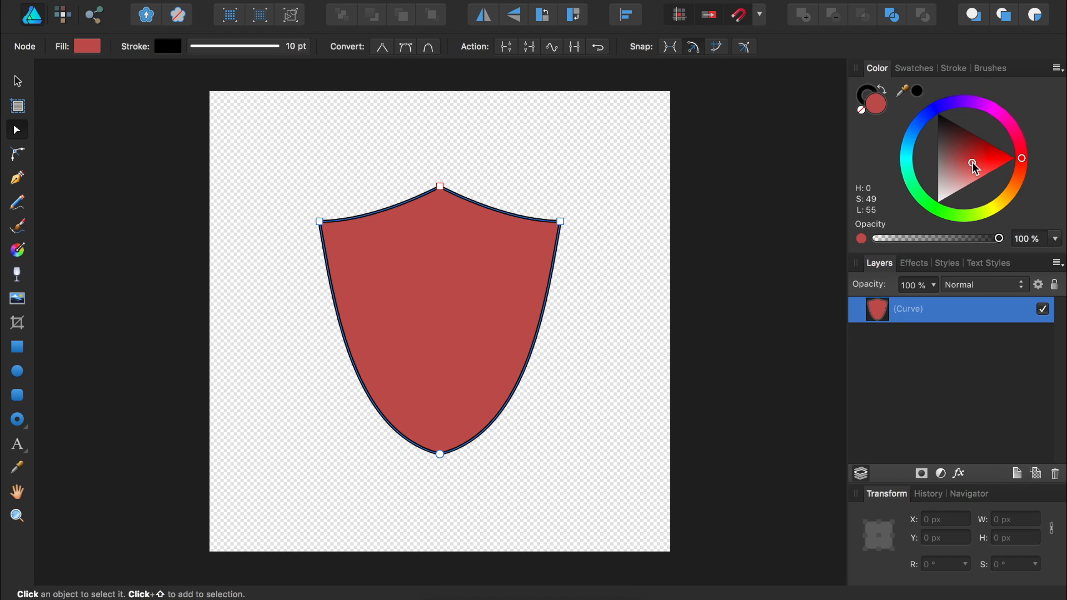
pyautogui.press('g')
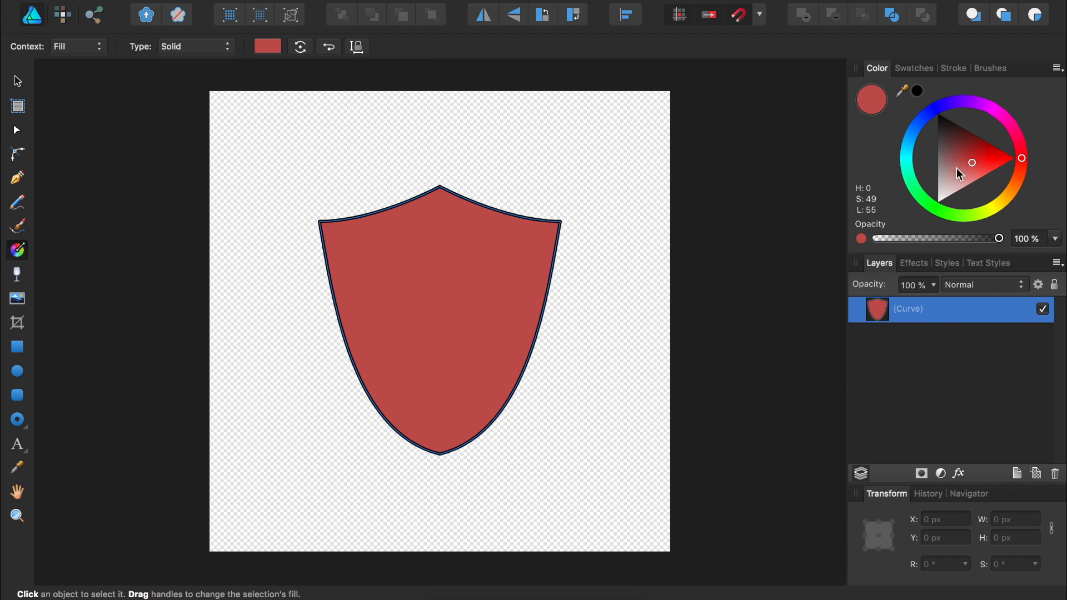
pyautogui.moveTo(359, 375); pyautogui.dragTo(559, 223)
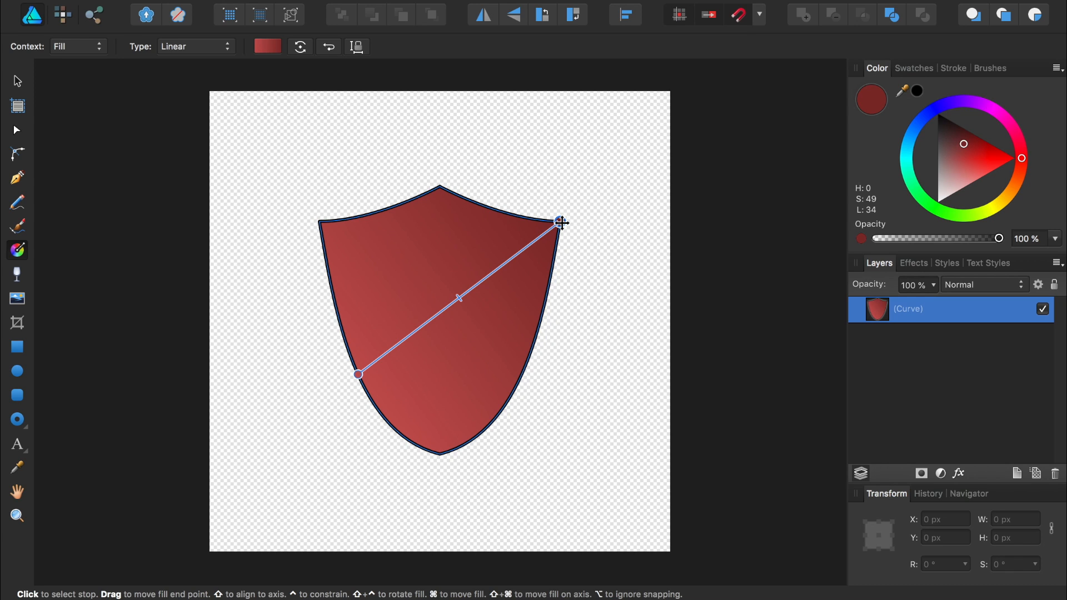
# Add three closely spaced stops around the gradient's middle and lighten the central one to H 0, S 47, L 70 for a shine streak.
pyautogui.click(437, 314)
pyautogui.click(462, 297)
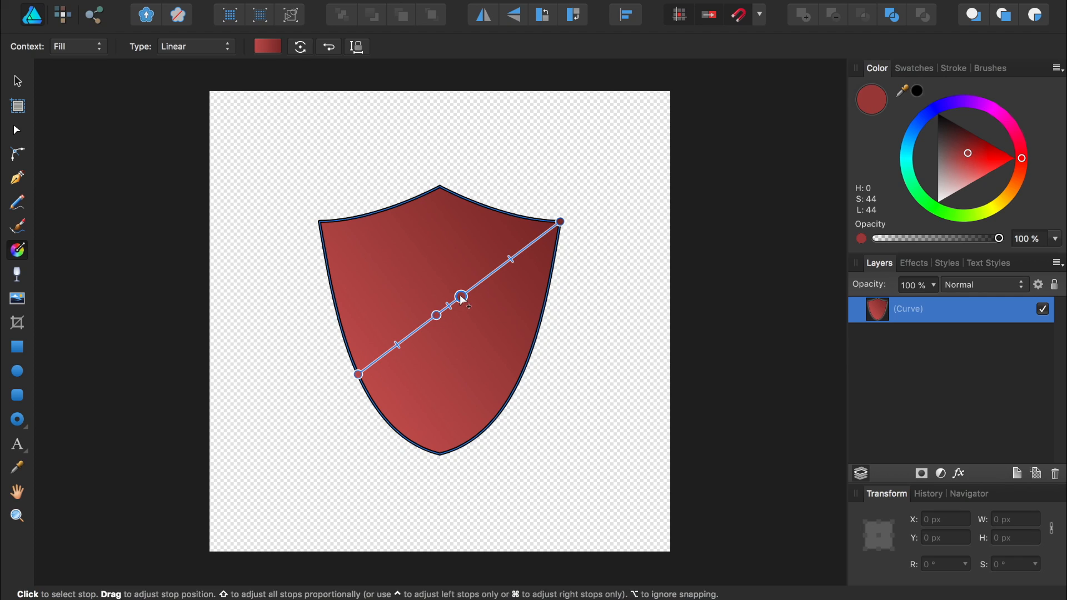
pyautogui.click(481, 283)
pyautogui.click(461, 297)
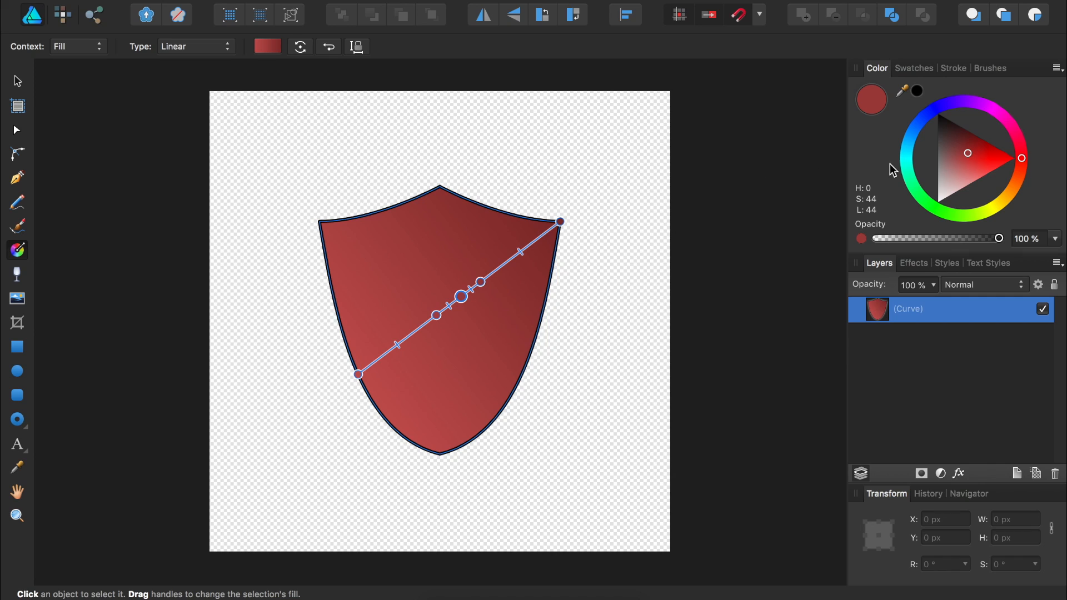
pyautogui.moveTo(967, 154); pyautogui.dragTo(963, 182)
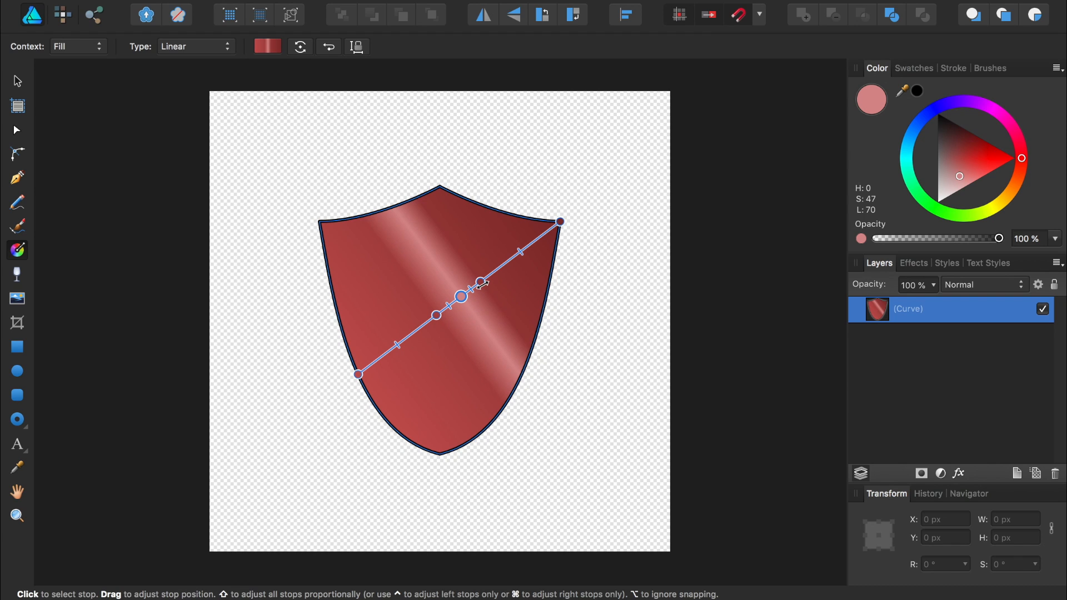
pyautogui.scroll(5, 482, 285)
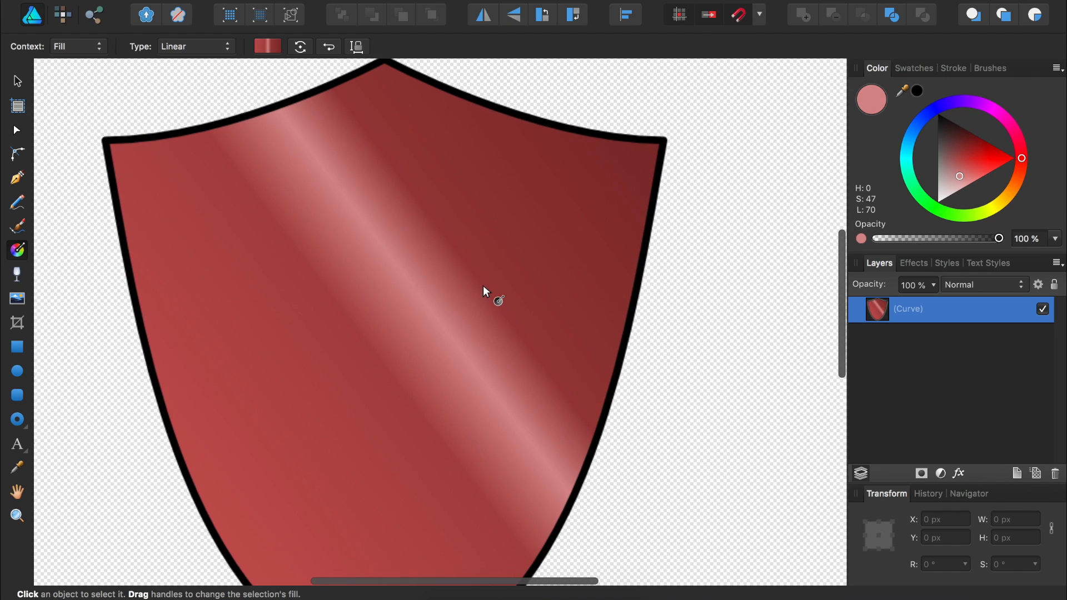
# Widen the shield's shine streak by moving the two gradient stops flanking the light central stop farther apart.
pyautogui.moveTo(479, 280); pyautogui.dragTo(500, 263)
pyautogui.moveTo(377, 357); pyautogui.dragTo(352, 377)
pyautogui.scroll(-3, 352, 382)
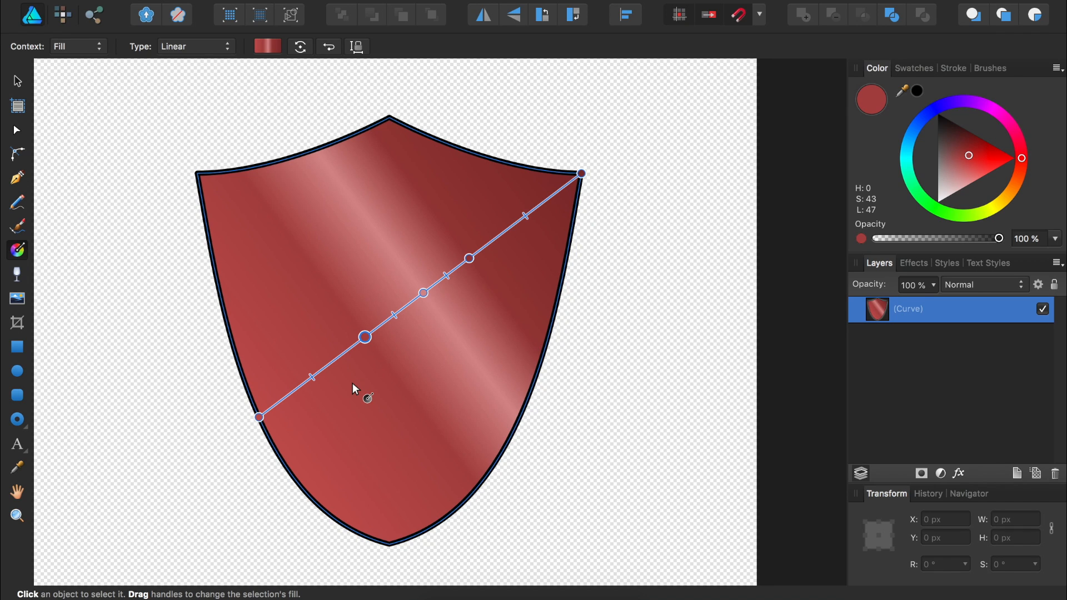
# Set the shield curve's stroke width to 20 pt.
pyautogui.press('v')
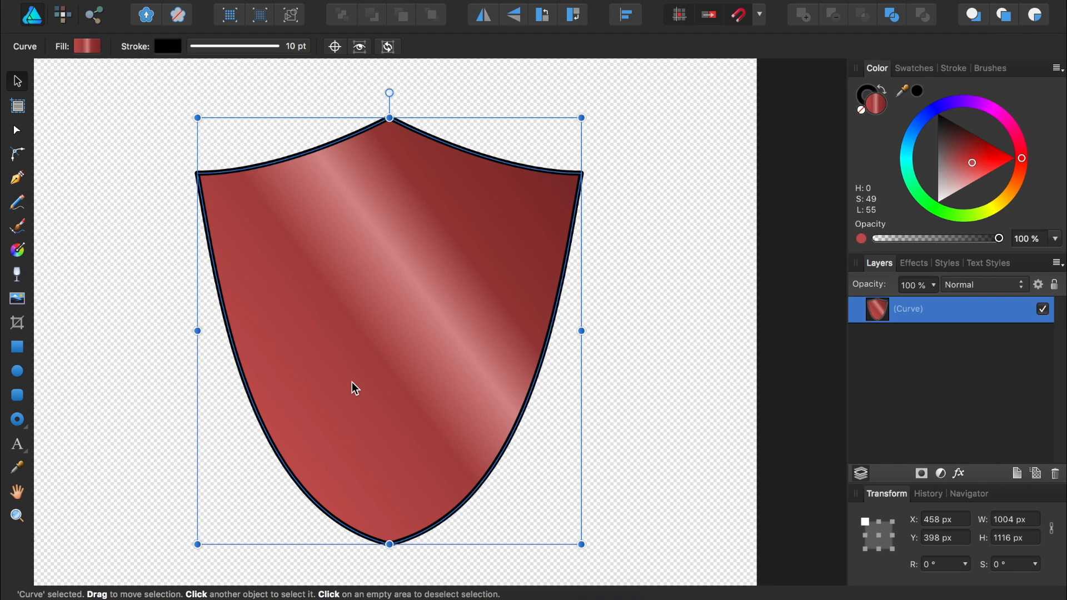
pyautogui.click(276, 48)
pyautogui.click(339, 101)
pyautogui.write('20')
pyautogui.press('Return')
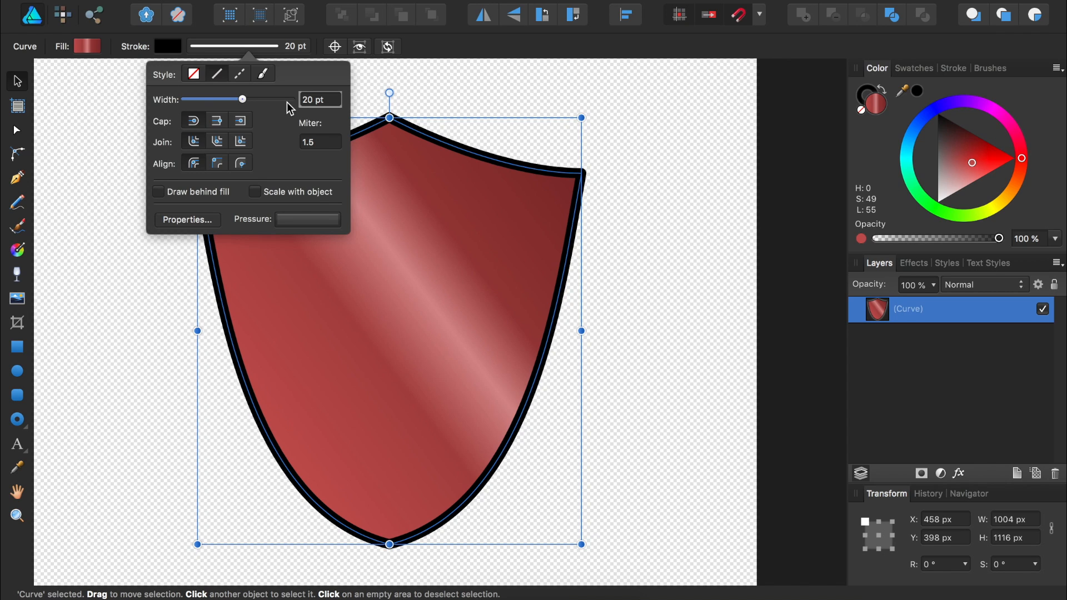
# Give the shield's stroke a linear gradient and set its start stop to light grey (H 0, S 0, L 69).
pyautogui.click(171, 50)
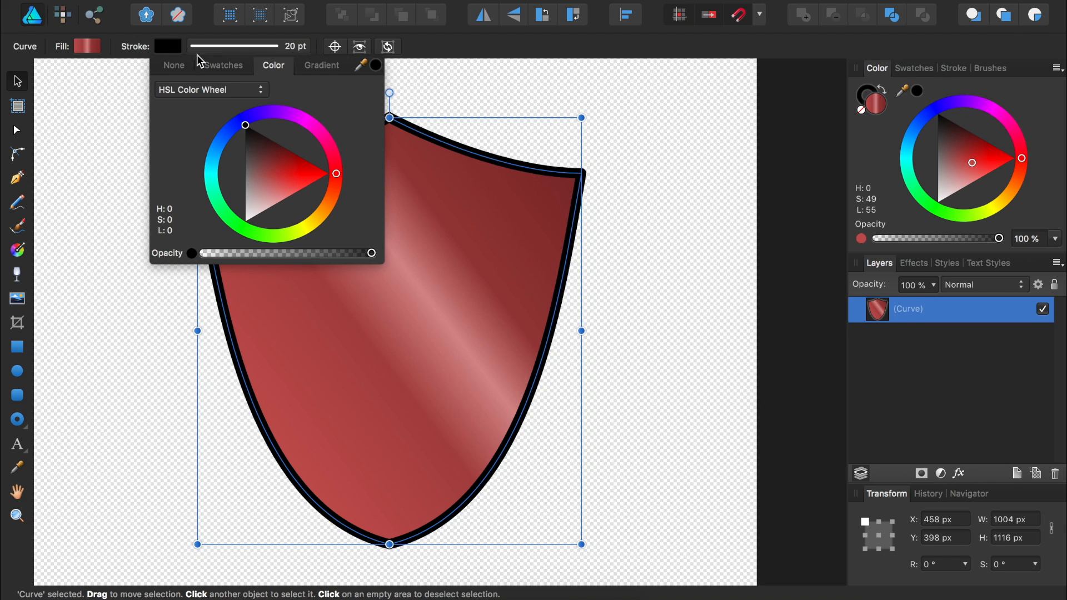
pyautogui.click(325, 68)
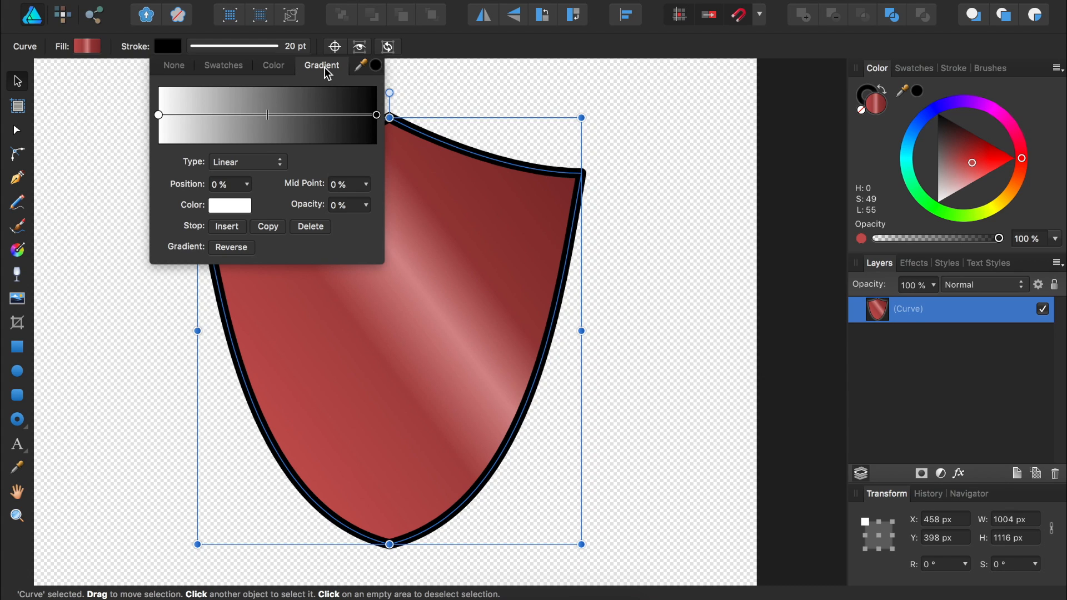
pyautogui.click(158, 116)
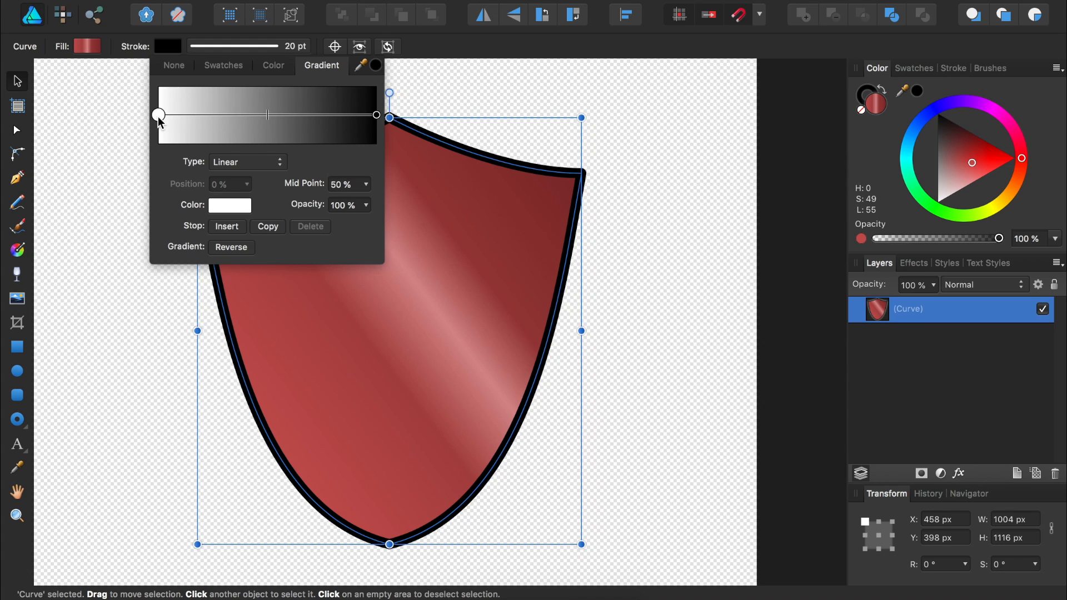
pyautogui.click(229, 206)
pyautogui.moveTo(266, 362); pyautogui.dragTo(263, 368)
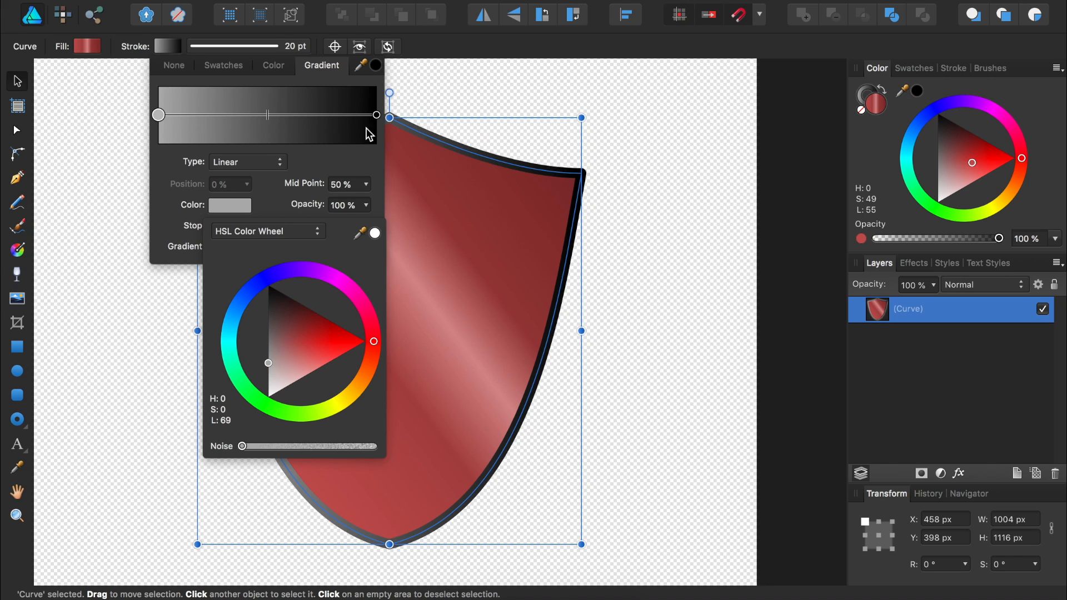
# Set the end stop of the stroke gradient to dark grey (H 0, S 0, L 33).
pyautogui.click(376, 115)
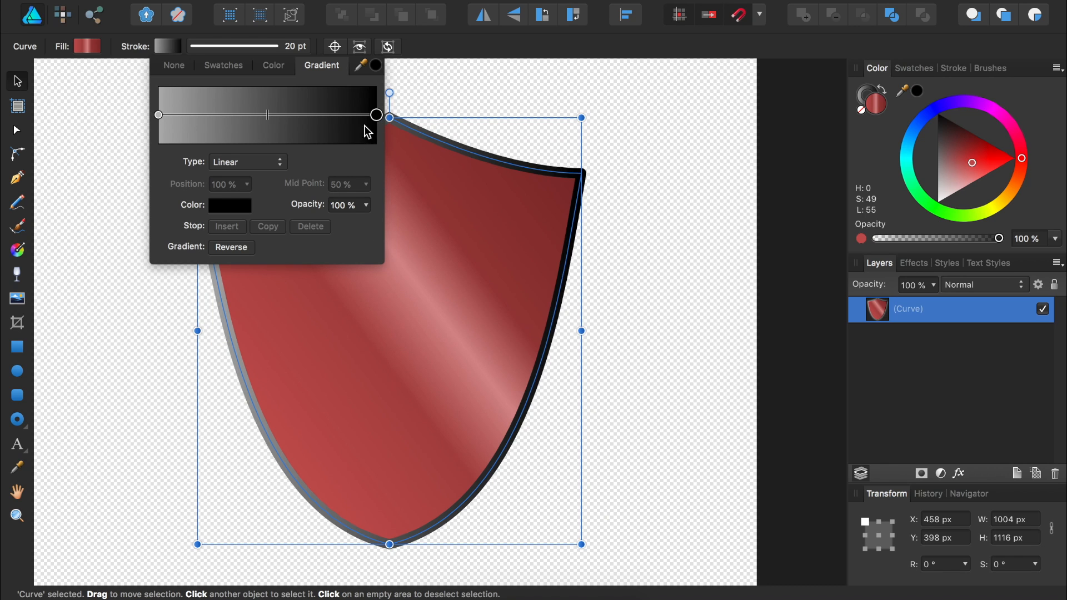
pyautogui.click(244, 211)
pyautogui.moveTo(268, 288); pyautogui.dragTo(267, 322)
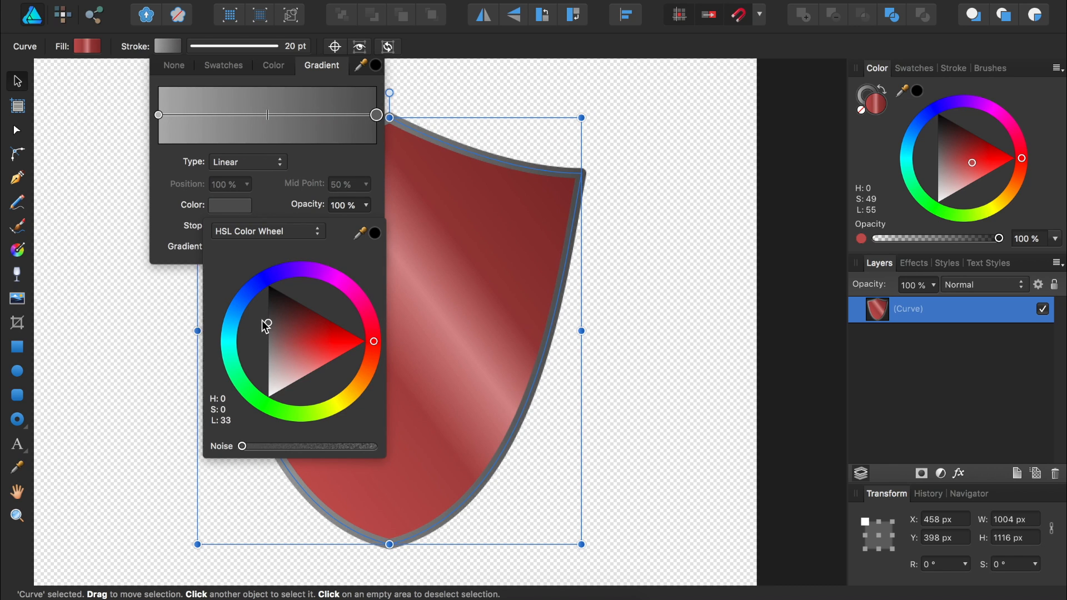
pyautogui.click(320, 161)
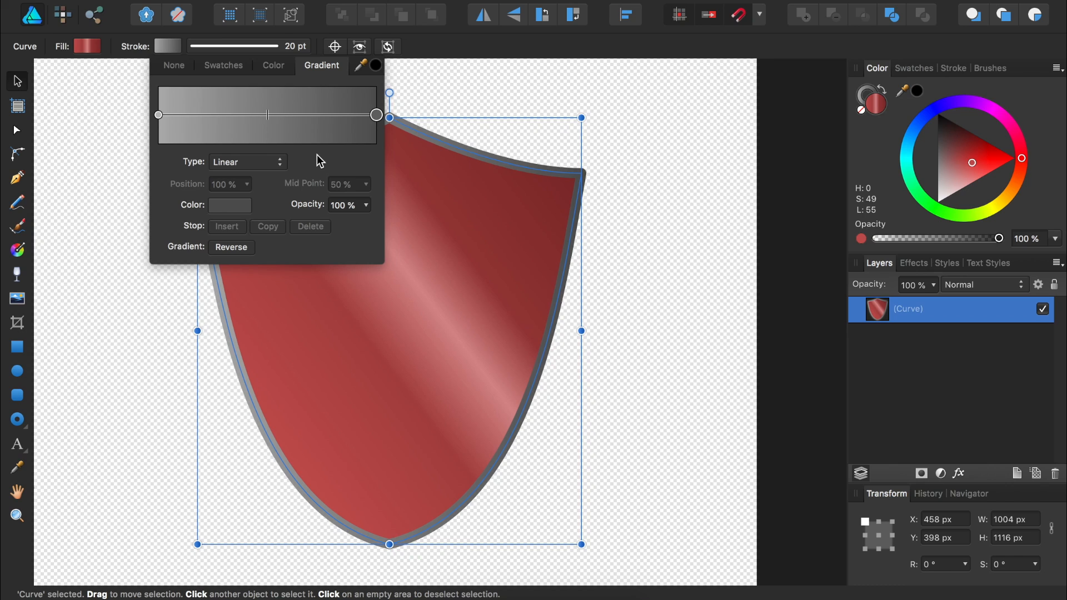
pyautogui.click(170, 48)
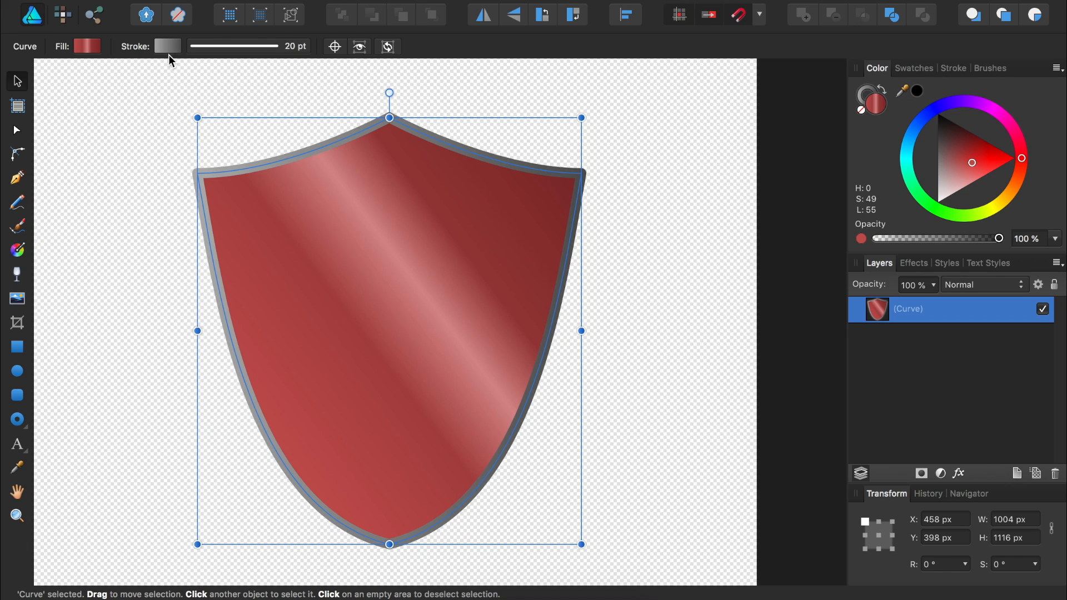
# Draw a 1920 × 1920 px rectangle covering the whole page and fill it with blue (H 228, S 44, L 60).
pyautogui.scroll(-3, 120, 206)
pyautogui.scroll(2, 120, 206)
pyautogui.hscroll(-2, 120, 206)
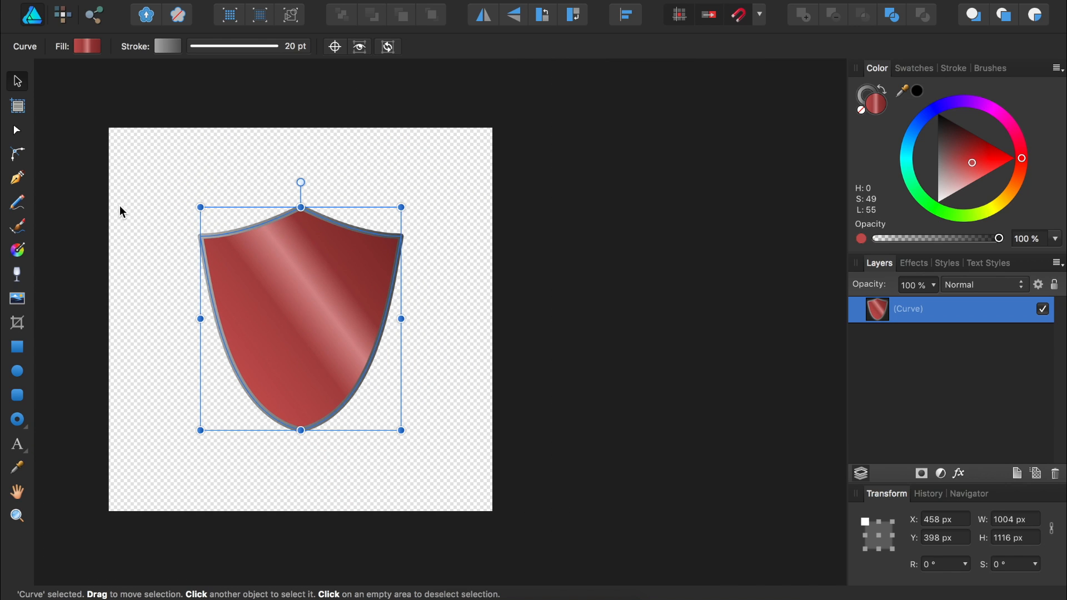
pyautogui.click(18, 347)
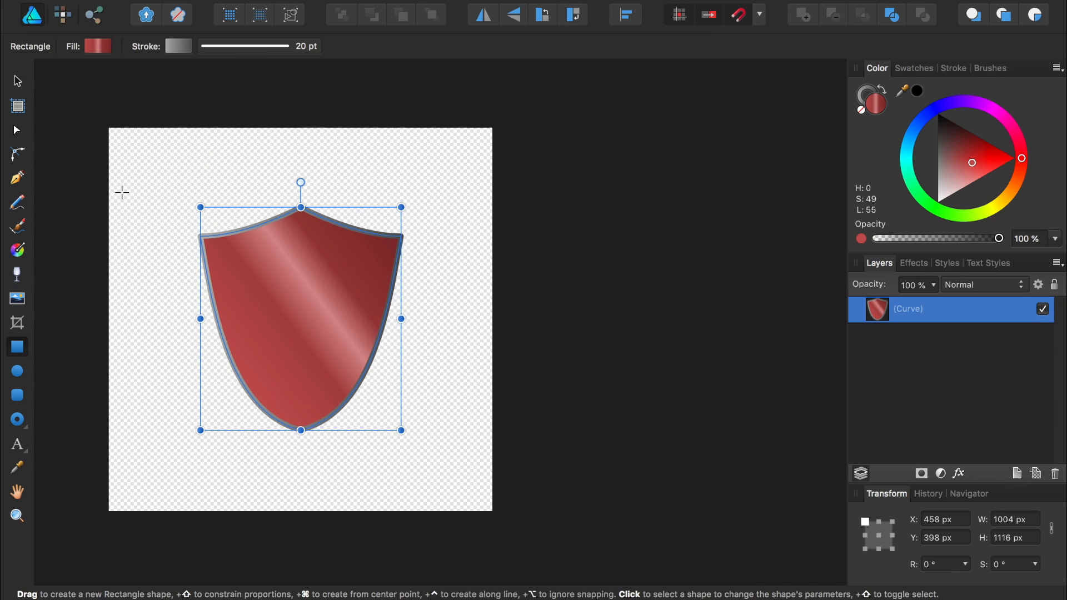
pyautogui.moveTo(110, 129); pyautogui.dragTo(492, 509)
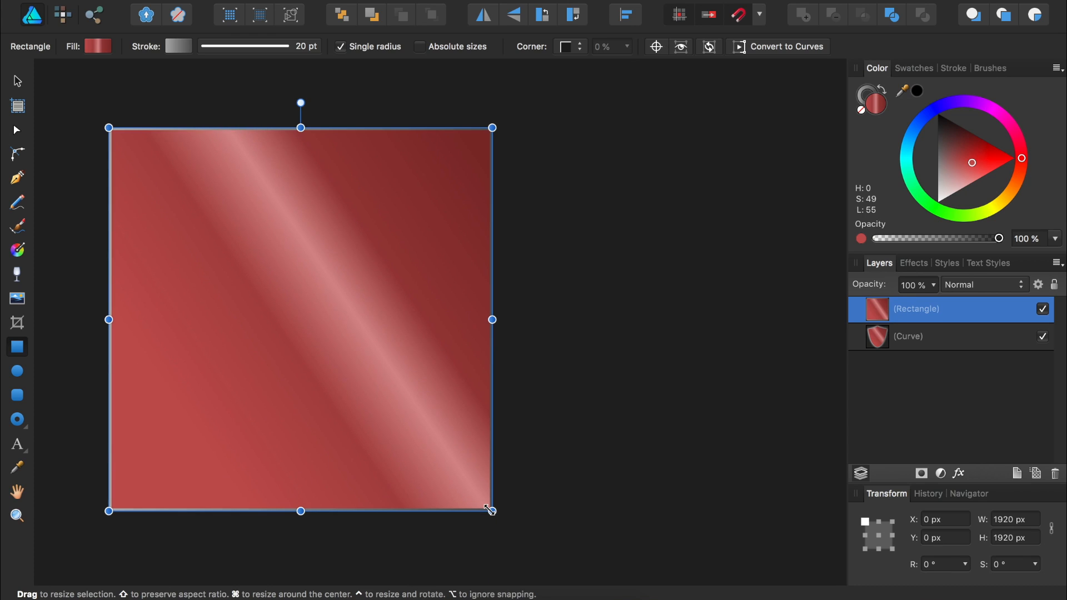
pyautogui.click(926, 117)
pyautogui.moveTo(967, 152); pyautogui.dragTo(969, 152)
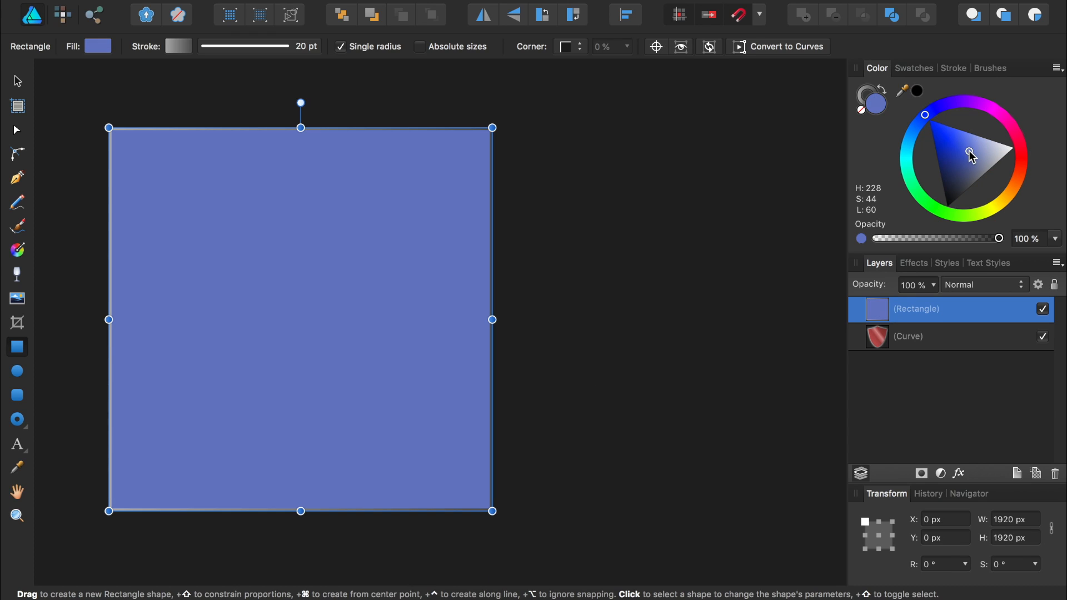
# Remove the blue rectangle's stroke and lock it beneath the shield curve as a background.
pyautogui.click(869, 94)
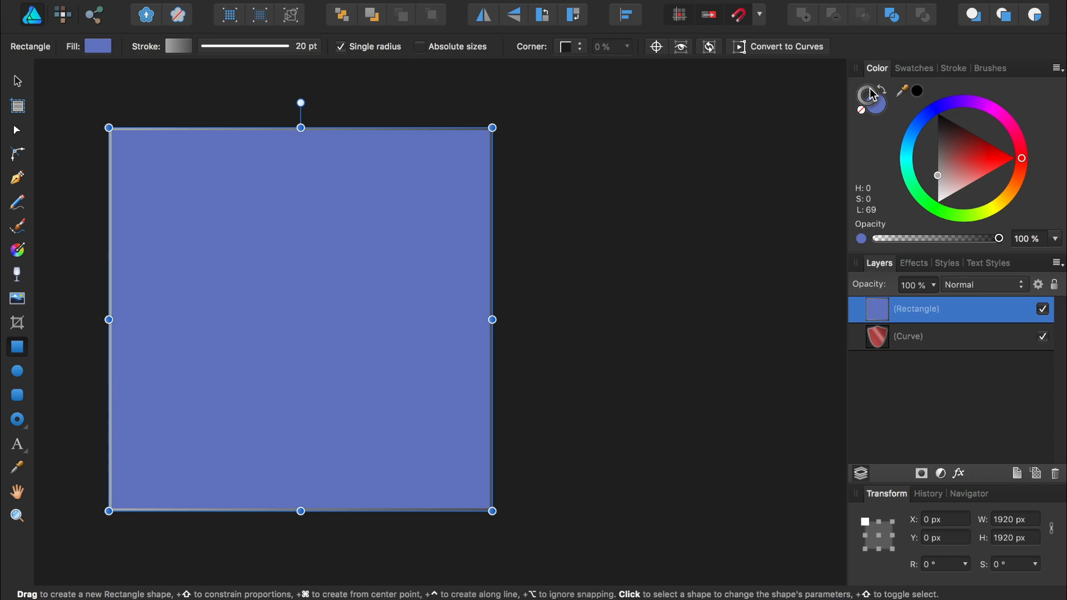
pyautogui.click(861, 111)
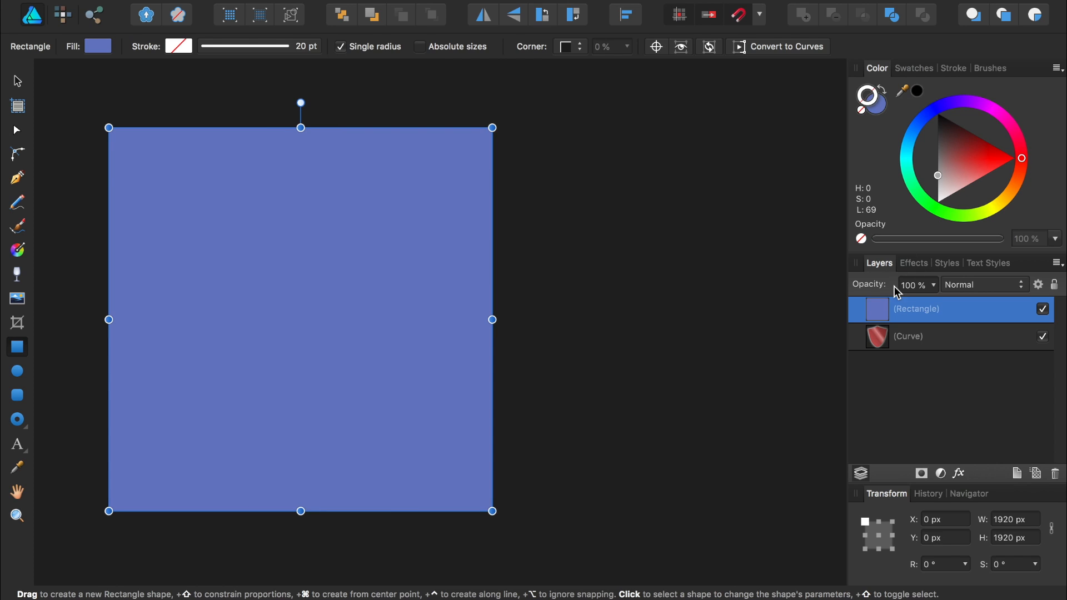
pyautogui.moveTo(878, 309); pyautogui.dragTo(877, 351)
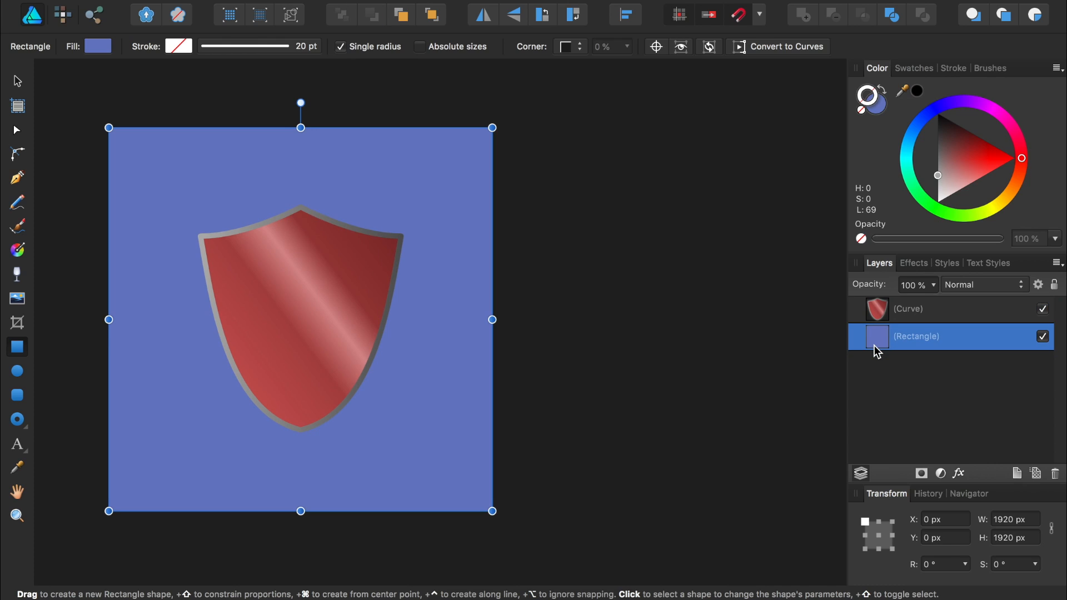
pyautogui.click(1057, 287)
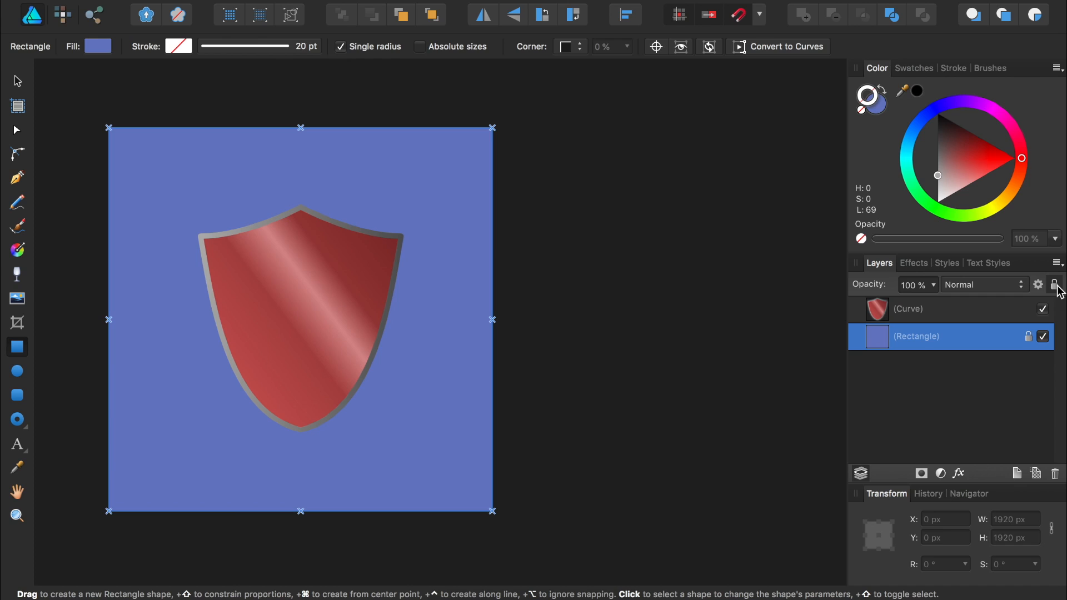
# Enable the Bevel / Emboss layer effect on the shield curve.
pyautogui.doubleClick(876, 315)
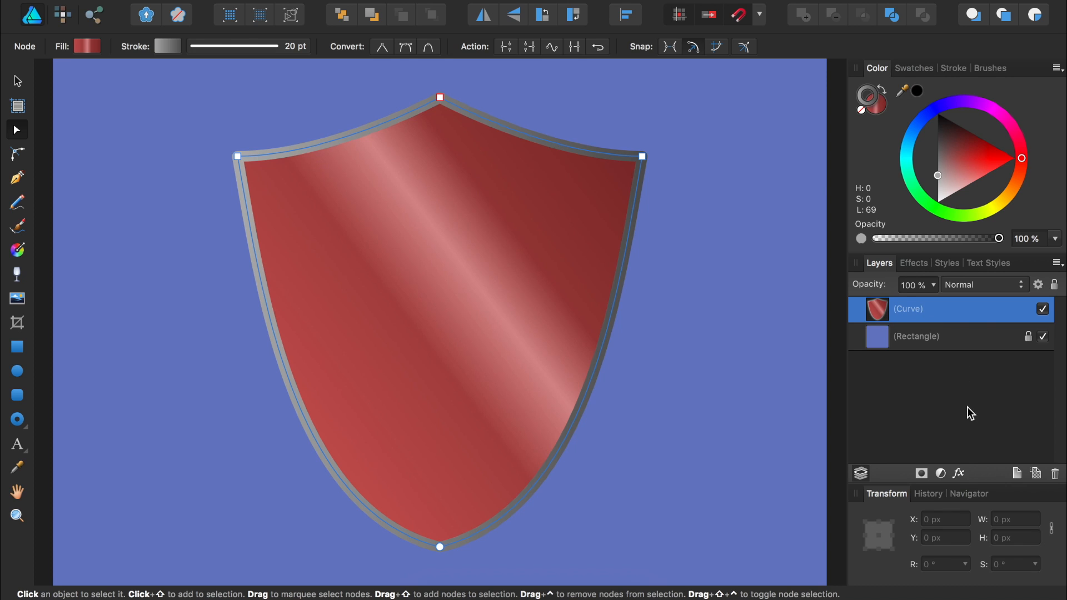
pyautogui.click(963, 475)
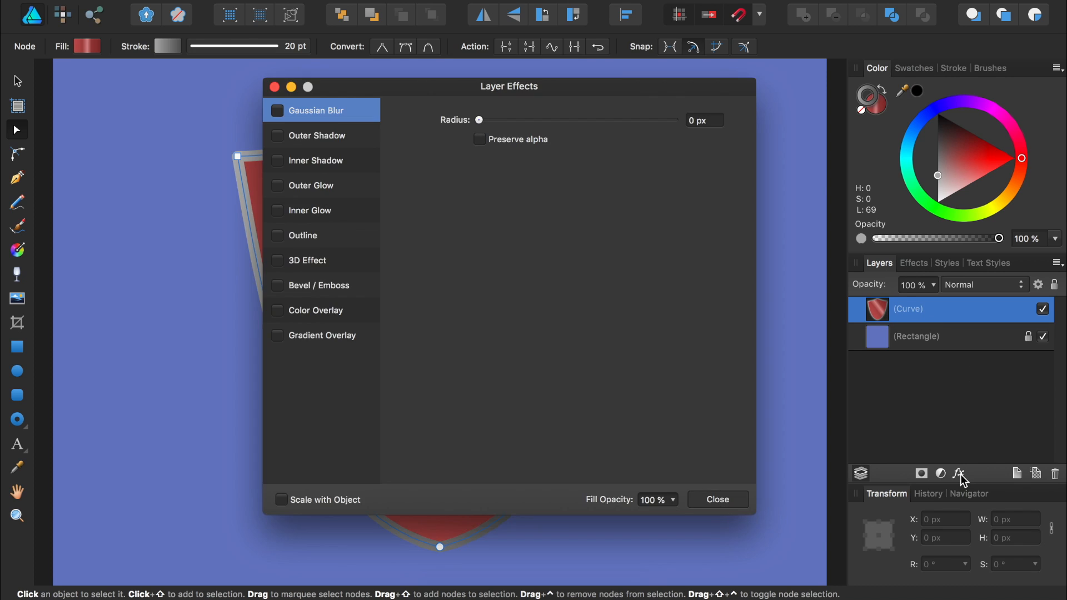
pyautogui.moveTo(618, 83); pyautogui.dragTo(895, 275)
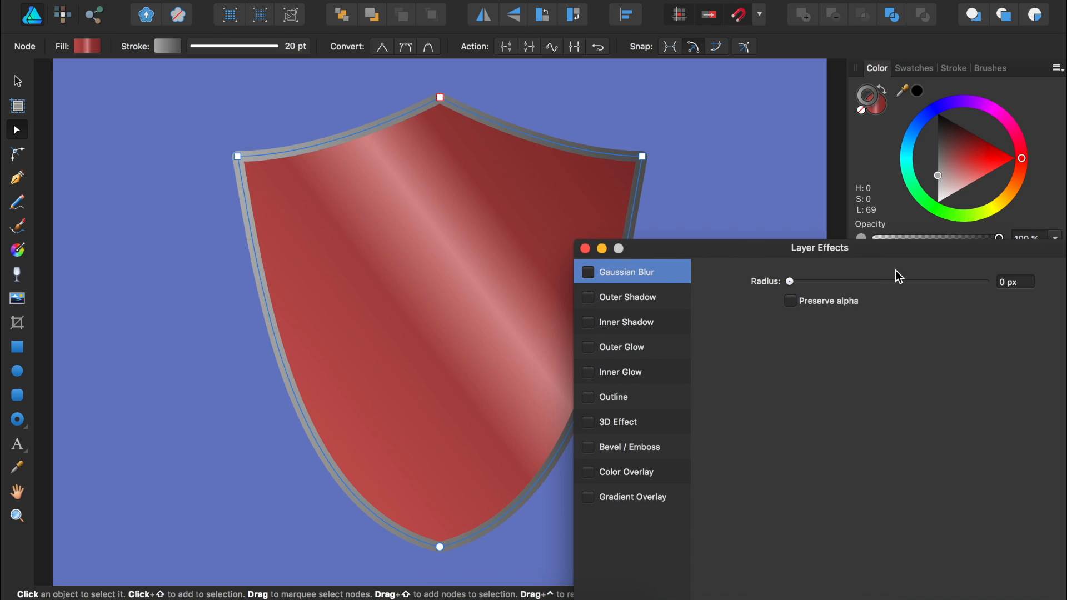
pyautogui.click(652, 454)
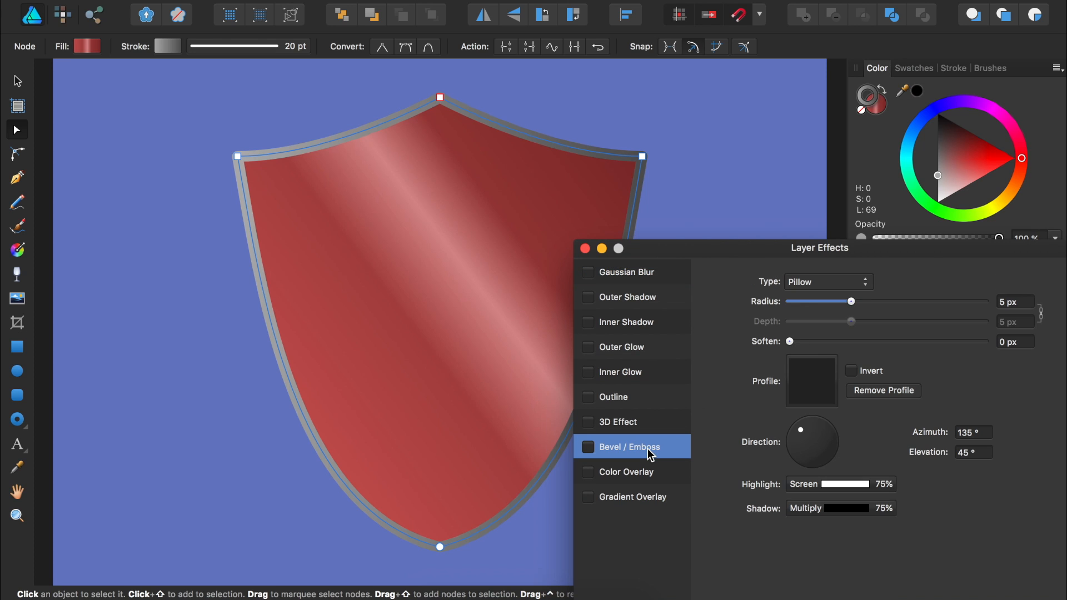
pyautogui.click(589, 448)
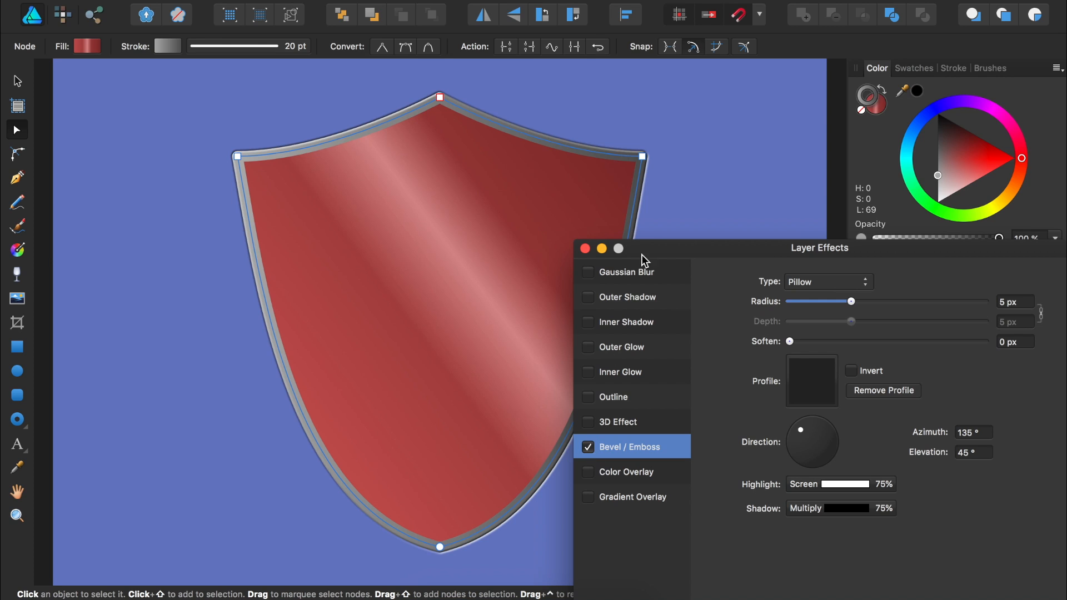
# Set the shield's bevel type to Inner with a radius of 18.4 px and close the layer effects.
pyautogui.scroll(5, 654, 202)
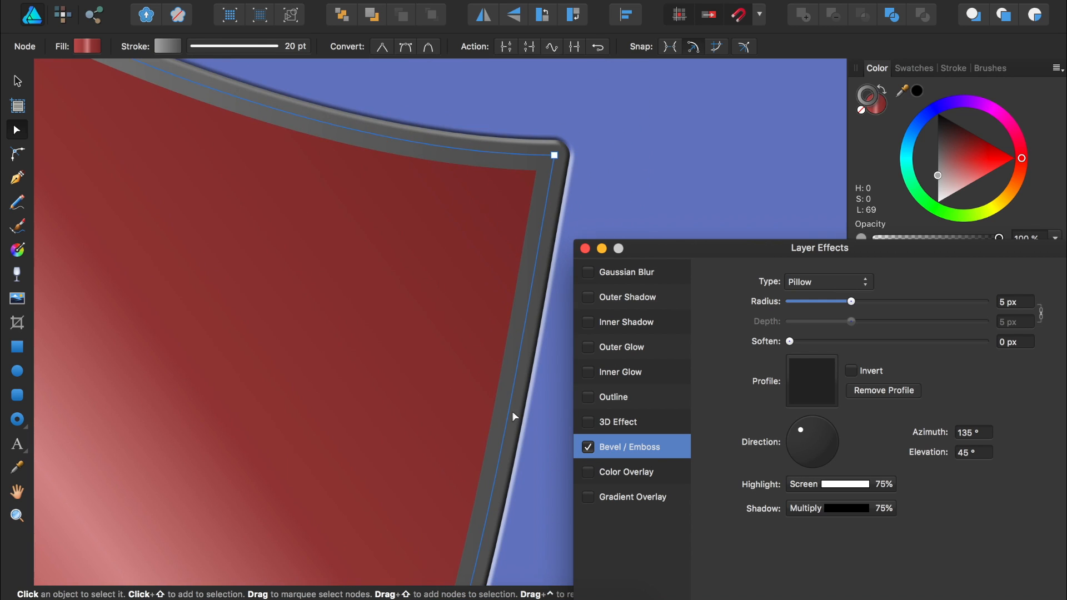
pyautogui.click(813, 280)
pyautogui.click(812, 249)
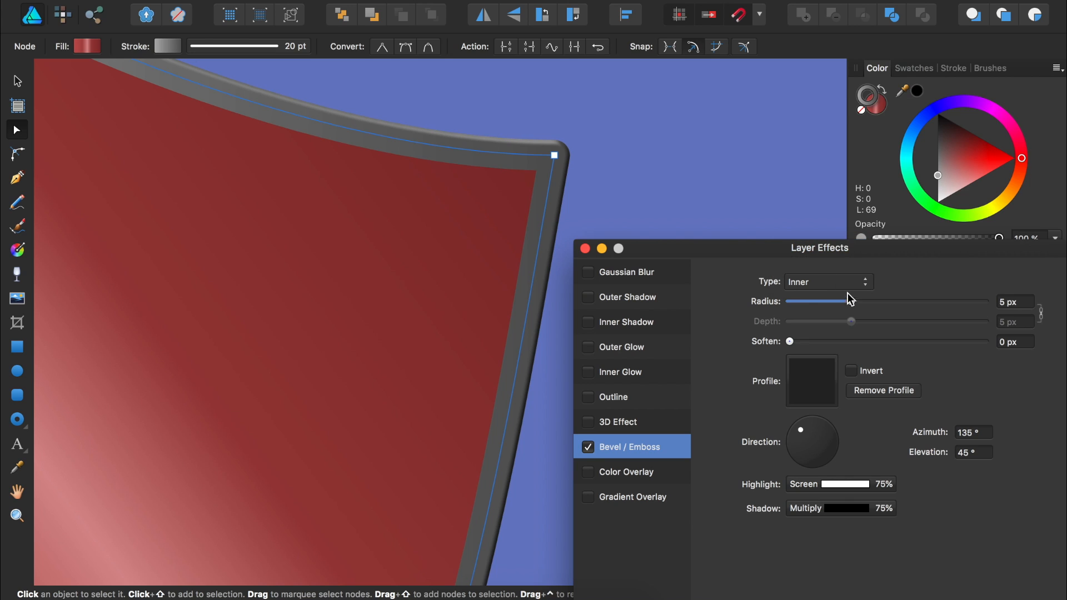
pyautogui.moveTo(848, 293); pyautogui.dragTo(892, 300)
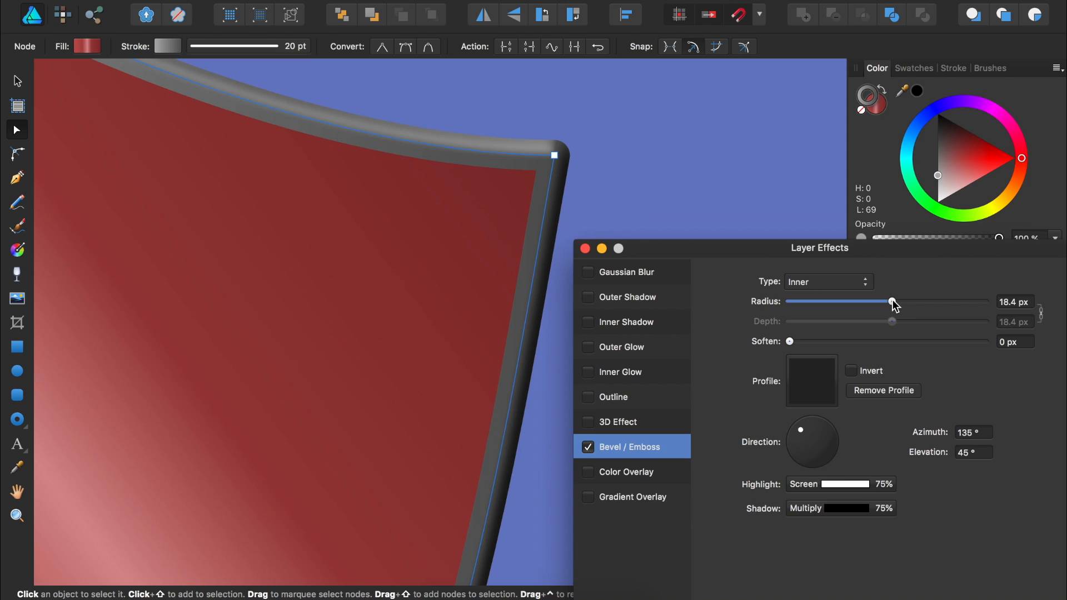
pyautogui.click(584, 249)
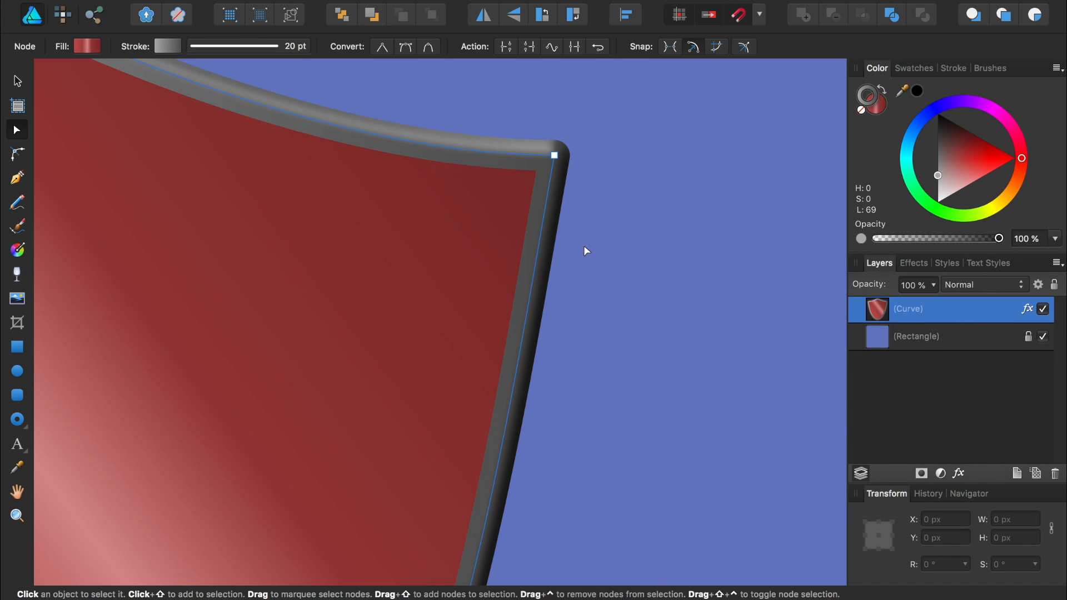
# Add an HSL adjustment to the shield with a hue shift of -171.9° and a saturation shift of -2%.
pyautogui.press('super+0')
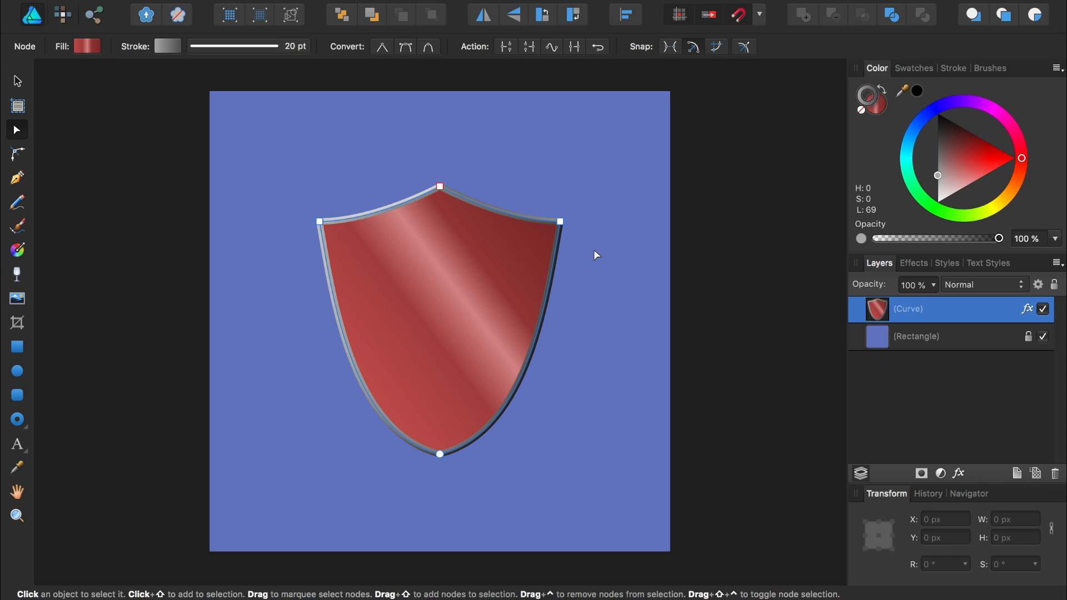
pyautogui.click(945, 475)
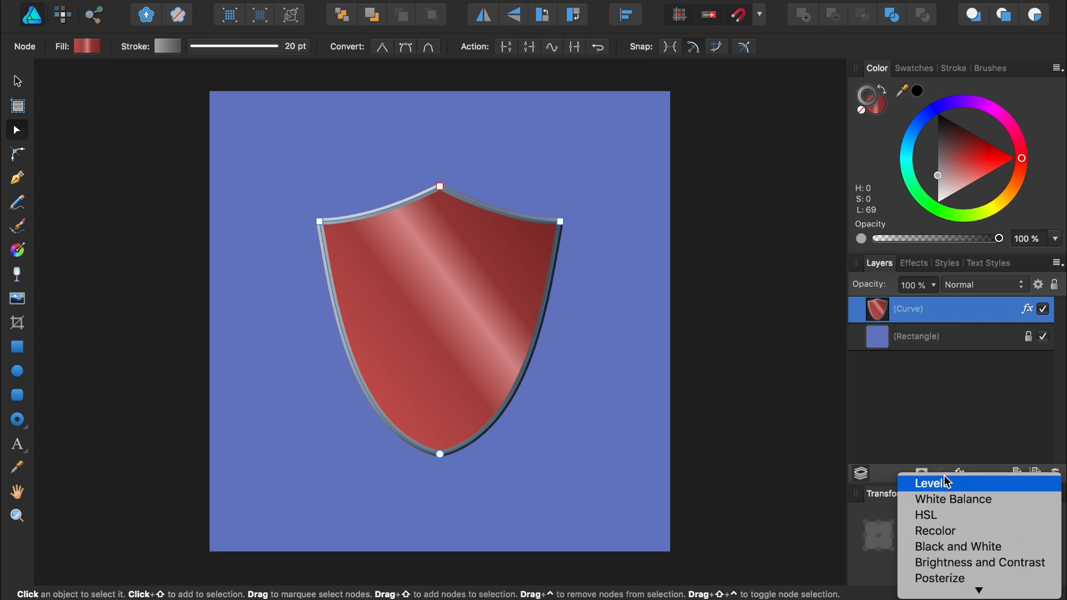
pyautogui.click(945, 515)
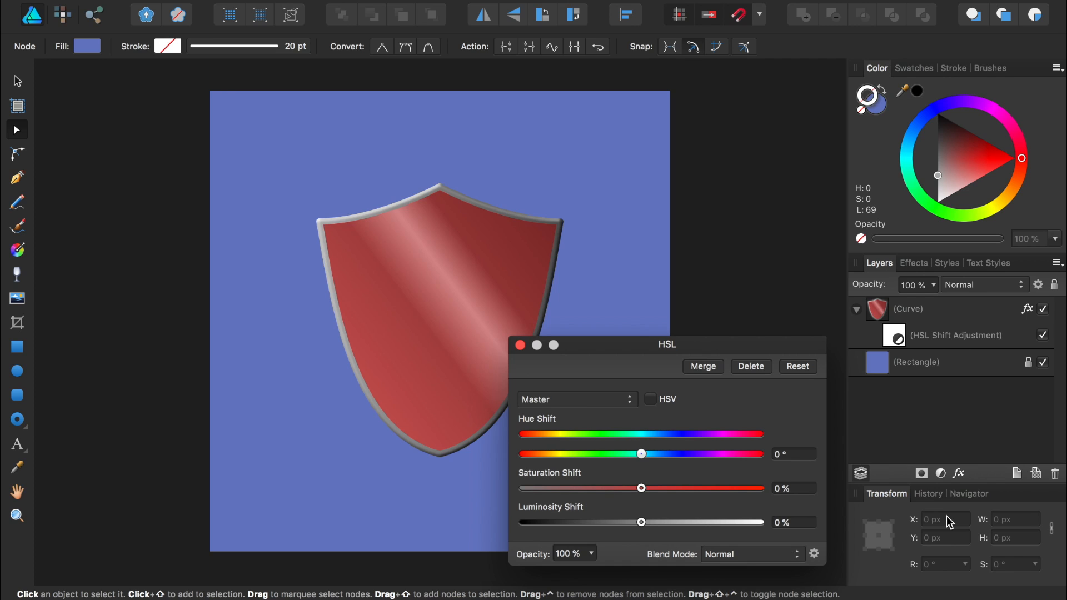
pyautogui.moveTo(642, 454); pyautogui.dragTo(529, 454)
pyautogui.moveTo(643, 490); pyautogui.dragTo(639, 489)
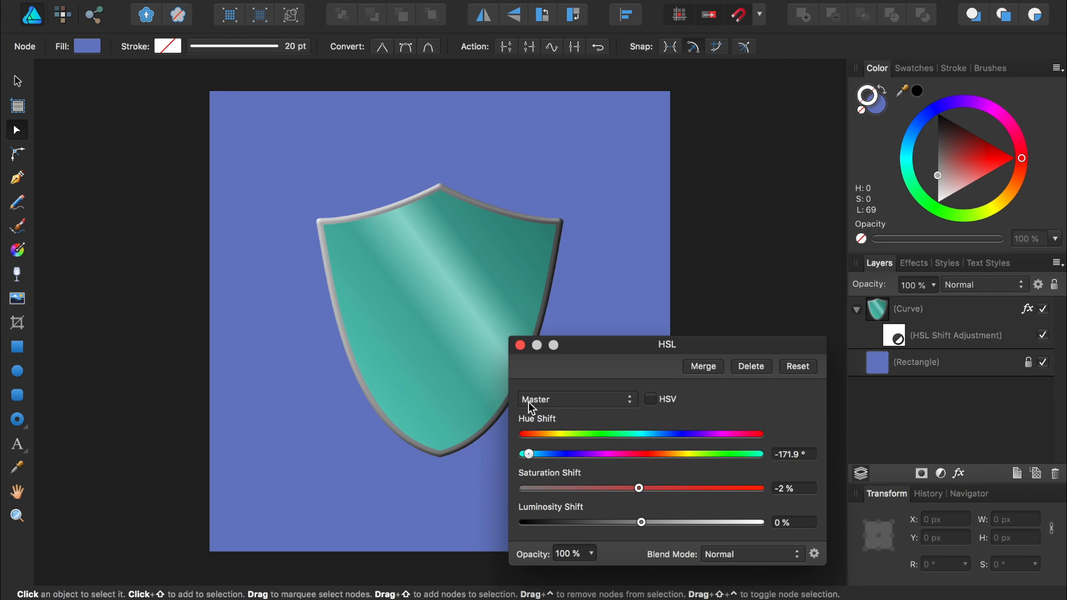
pyautogui.click(519, 345)
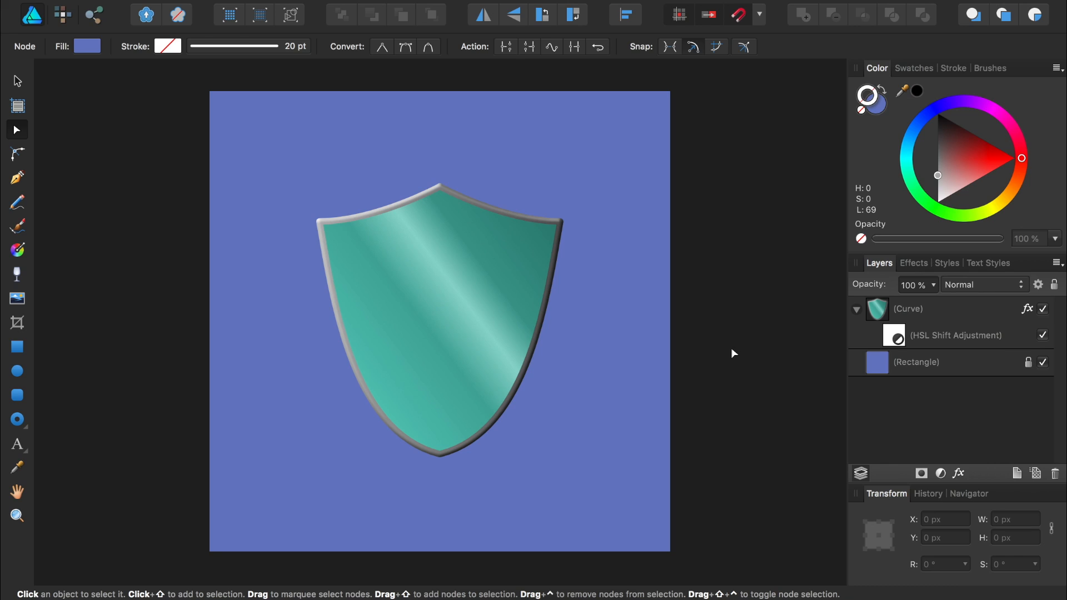